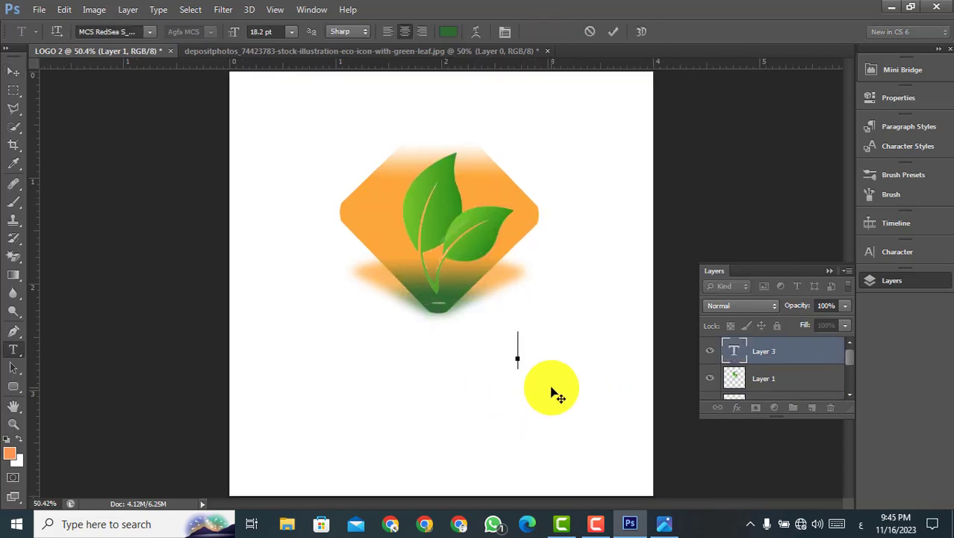
# Enter the school name in the text layer on two lines: "مدرسة العلوم" and "الأساسية والثانوية"
pyautogui.write('مدرسة العلوم')
pyautogui.press('Return')
pyautogui.write('الاساسية والثانوية')
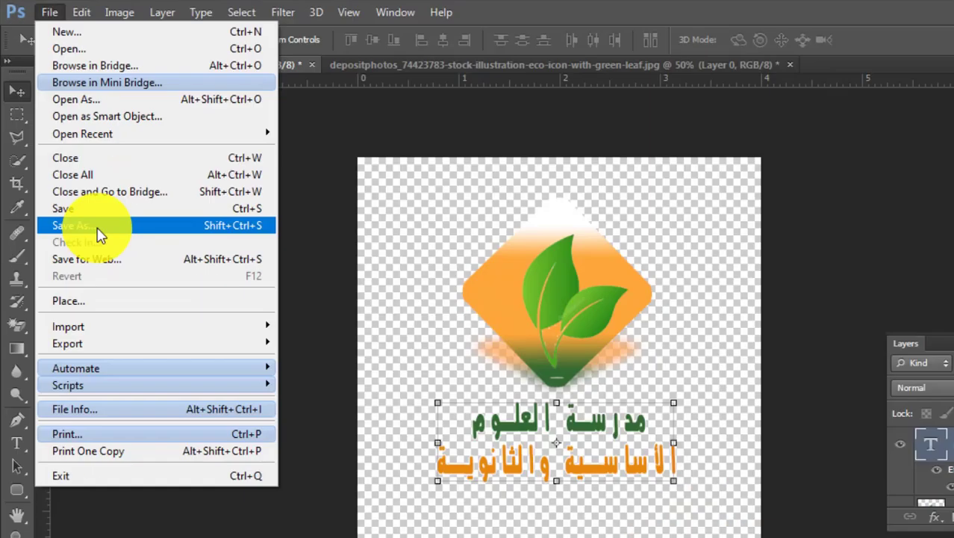
# Start saving the finished logo under a new file and choose PNG (*.PNG;*.PNS) as its format
pyautogui.click(97, 226)
pyautogui.click(364, 305)
pyautogui.click(364, 333)
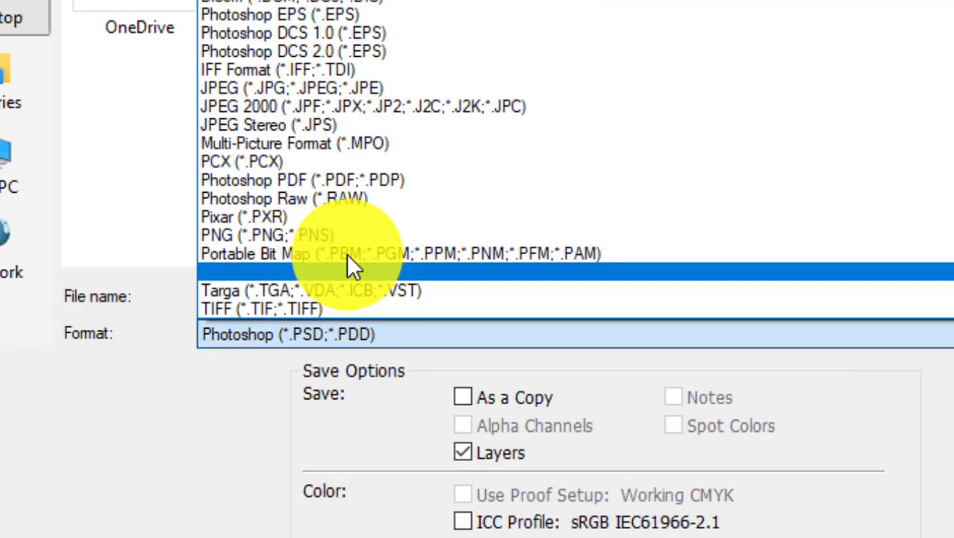
pyautogui.click(411, 227)
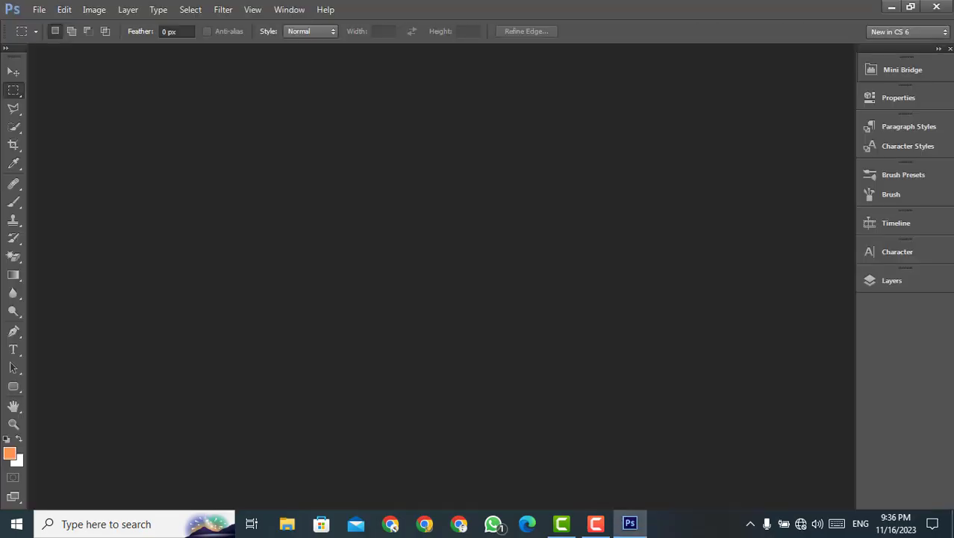
# Switch to the desktop, open the green-leaf logo and LOGO 1 images, and arrange them side by side for comparison
pyautogui.click(892, 6)
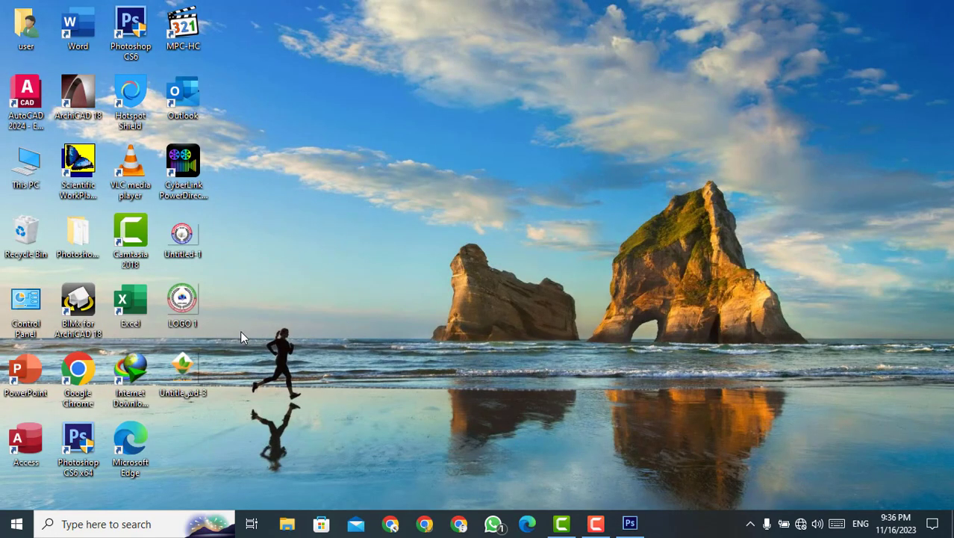
pyautogui.doubleClick(186, 370)
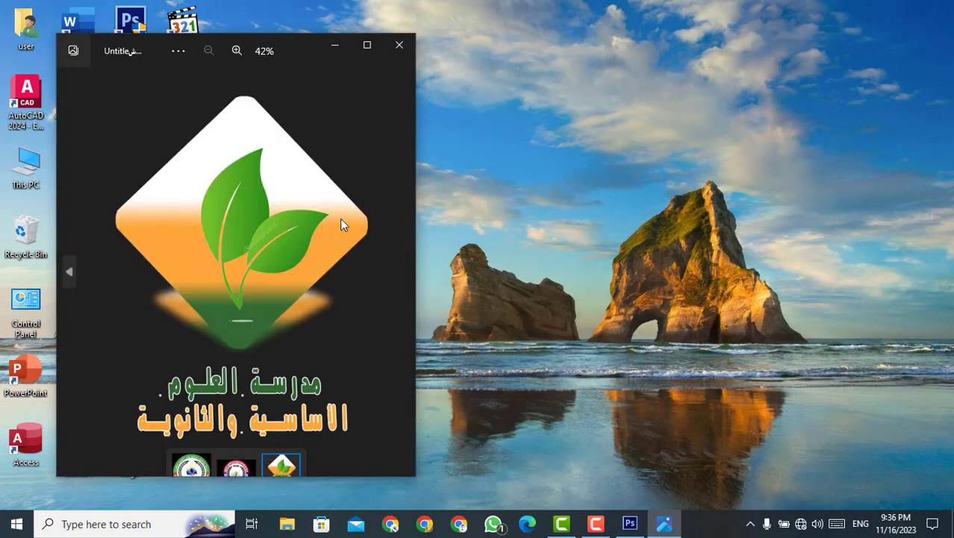
pyautogui.moveTo(291, 57); pyautogui.dragTo(764, 50)
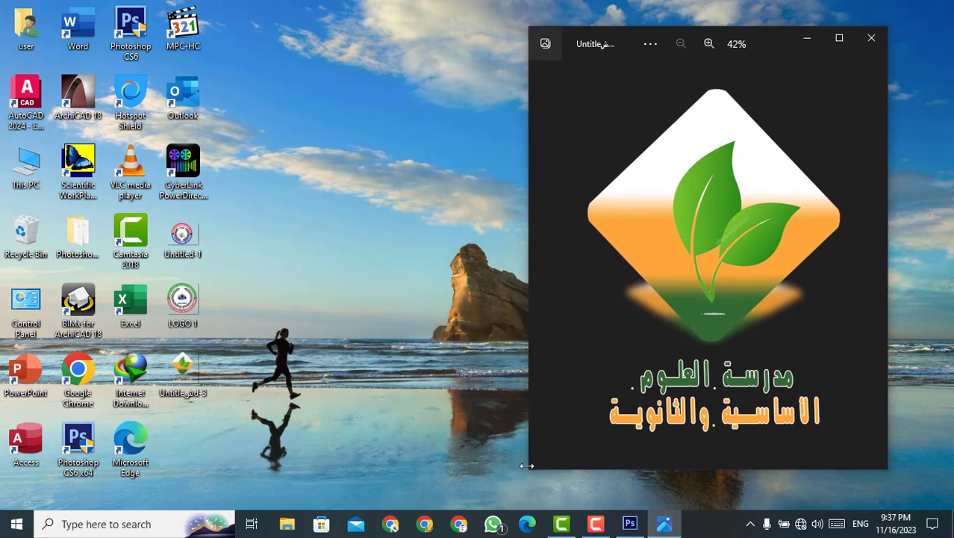
pyautogui.doubleClick(200, 302)
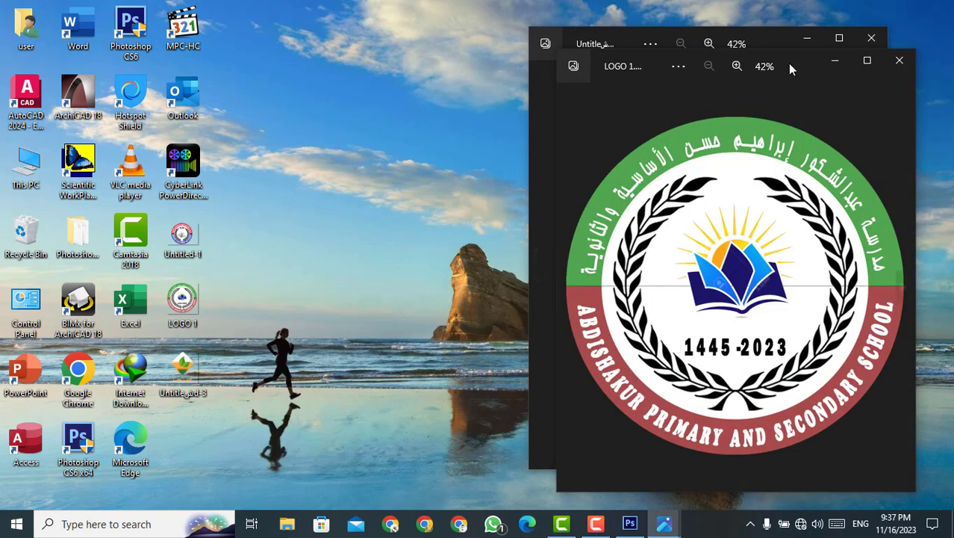
pyautogui.moveTo(788, 62); pyautogui.dragTo(344, 41)
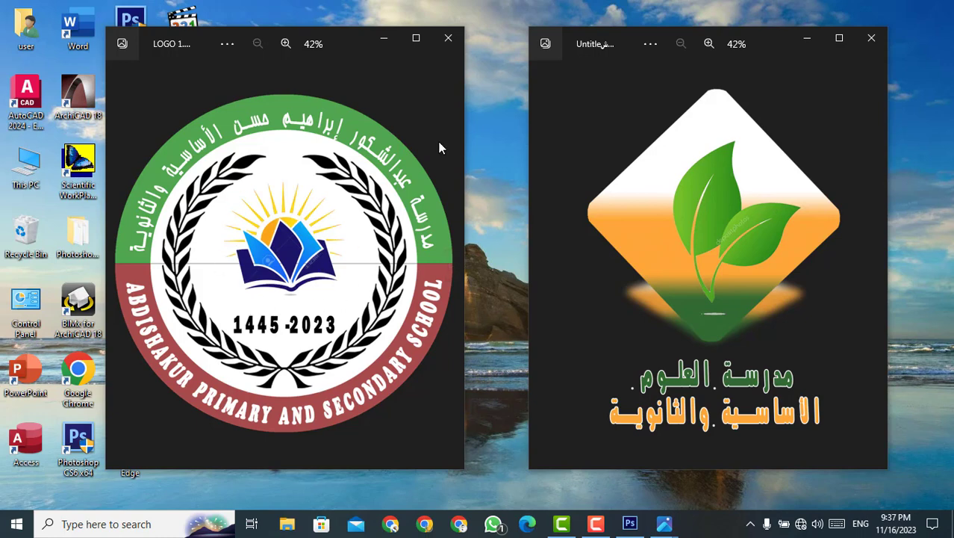
# Close the LOGO 1 image, move the green-leaf logo viewer aside, and switch back to Photoshop
pyautogui.click(449, 40)
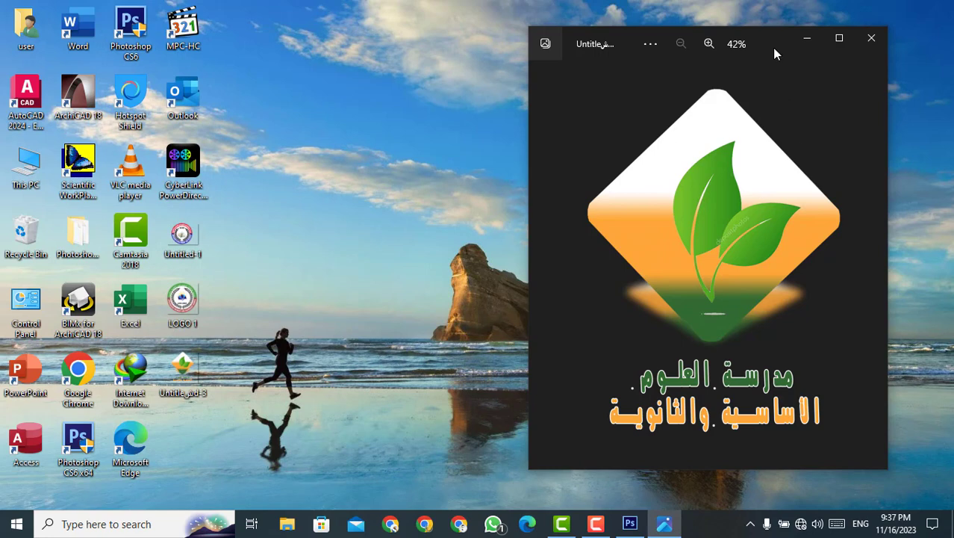
pyautogui.moveTo(775, 50); pyautogui.dragTo(284, 41)
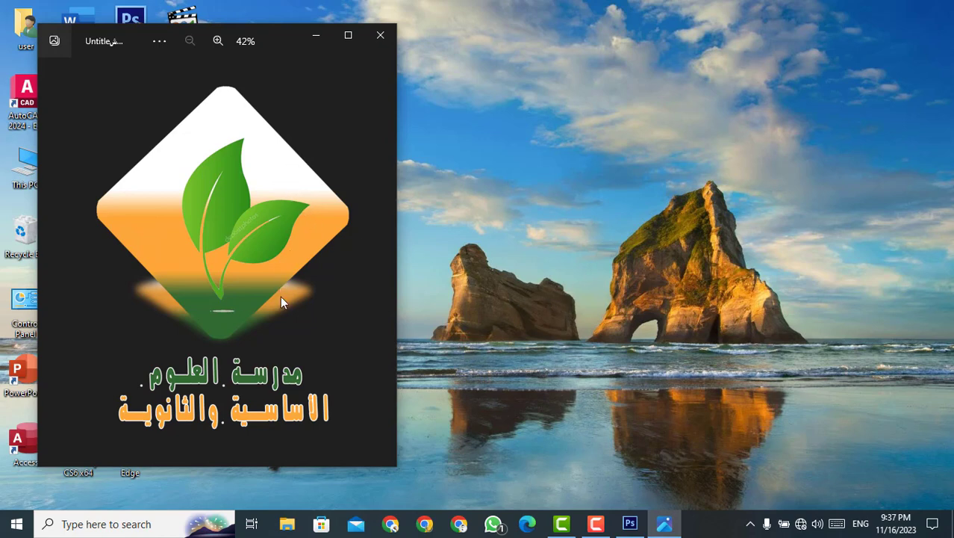
pyautogui.click(631, 522)
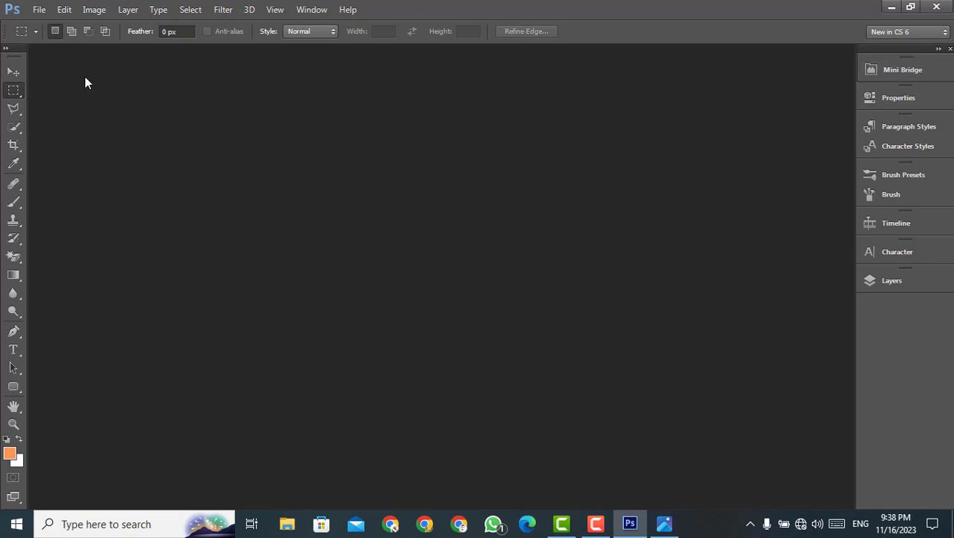
# Start a new document and name it LOGO 2
pyautogui.click(875, 36)
pyautogui.click(39, 17)
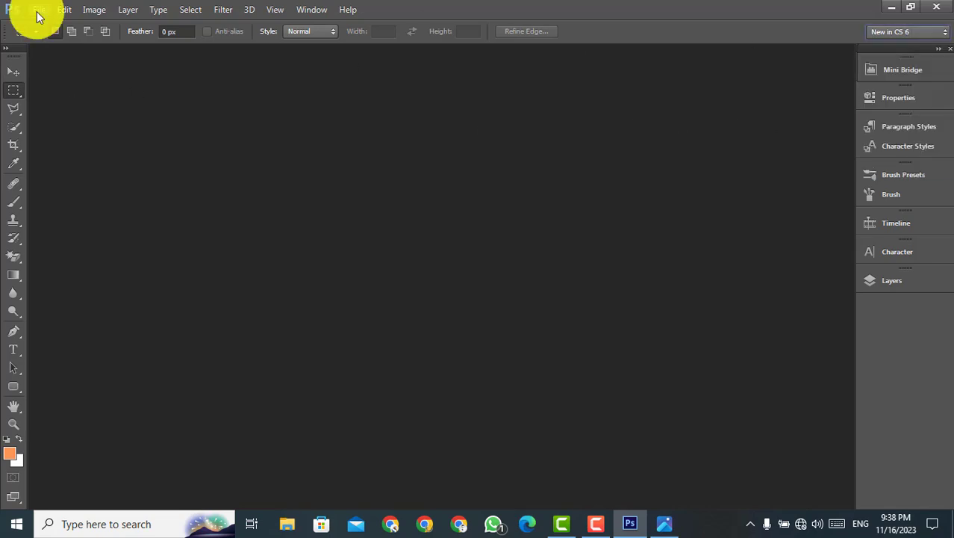
pyautogui.click(37, 12)
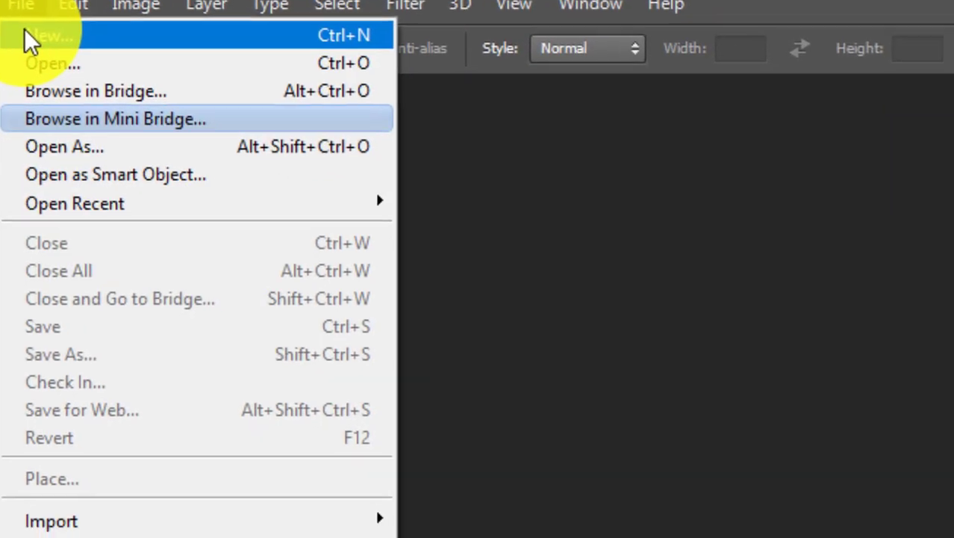
pyautogui.click(85, 52)
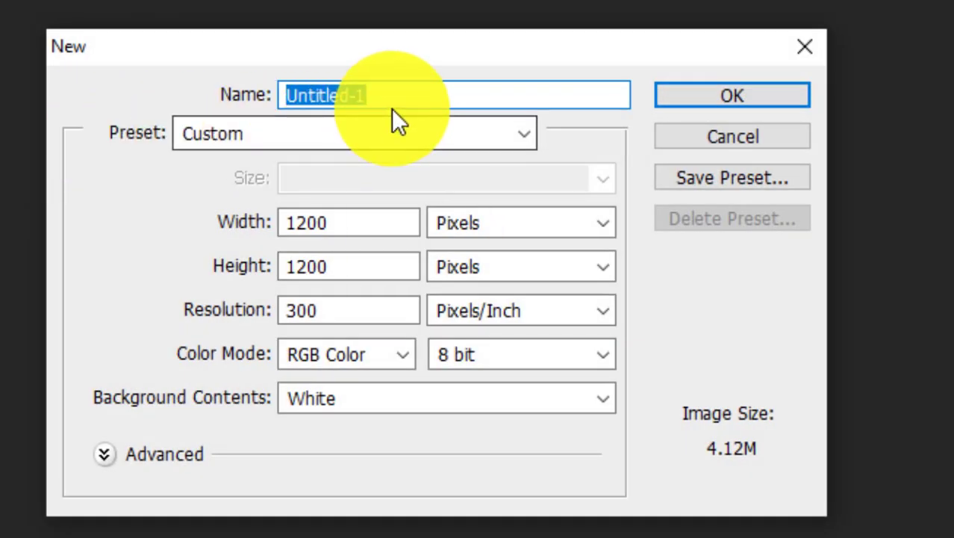
pyautogui.write('L')
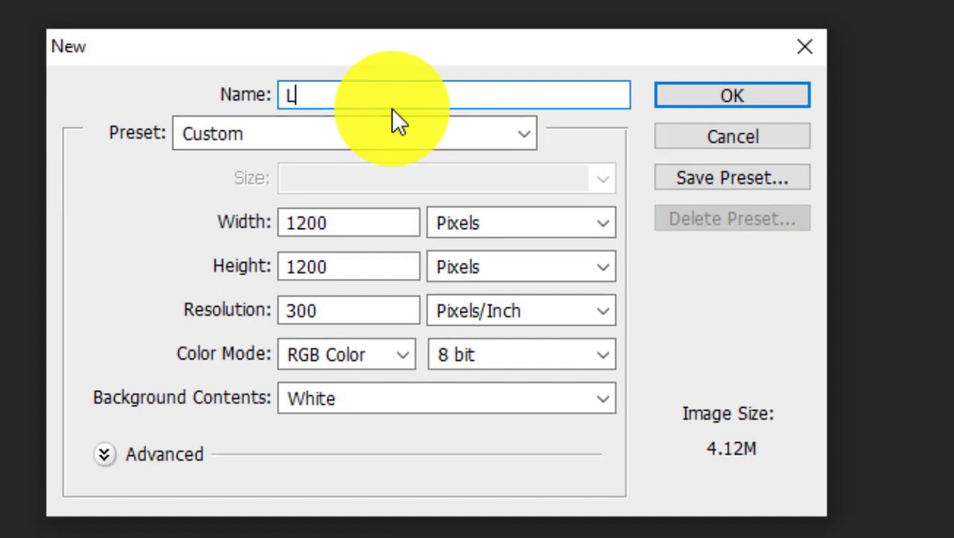
pyautogui.write('OGO 2')
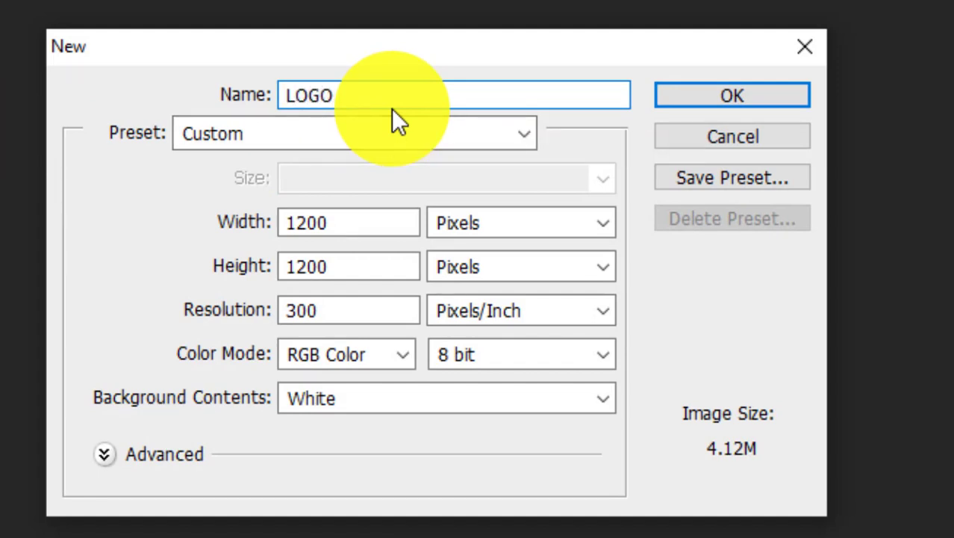
# Create the document with the Custom preset at 1200 × 1200 pixels, 300 pixels/inch, RGB Color and a white background
pyautogui.click(330, 134)
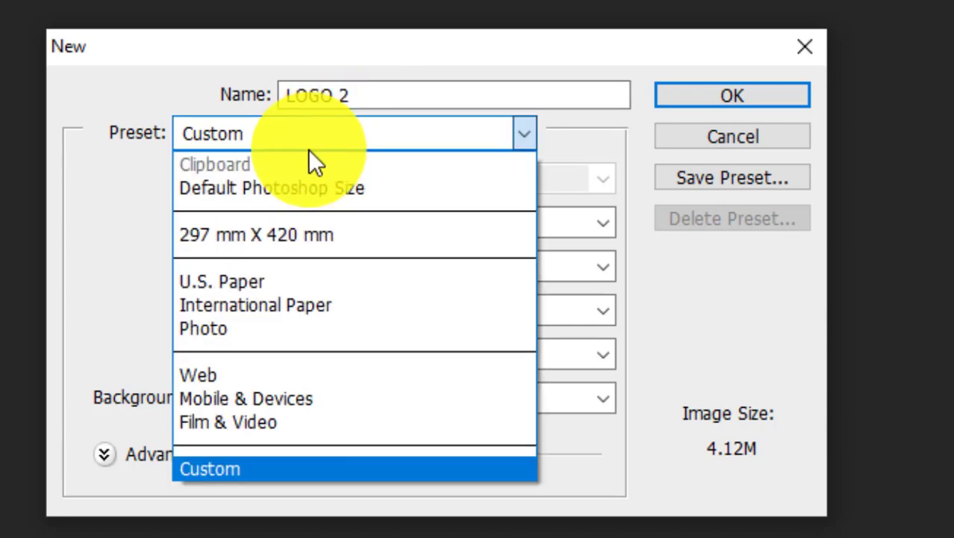
pyautogui.click(310, 138)
pyautogui.click(280, 139)
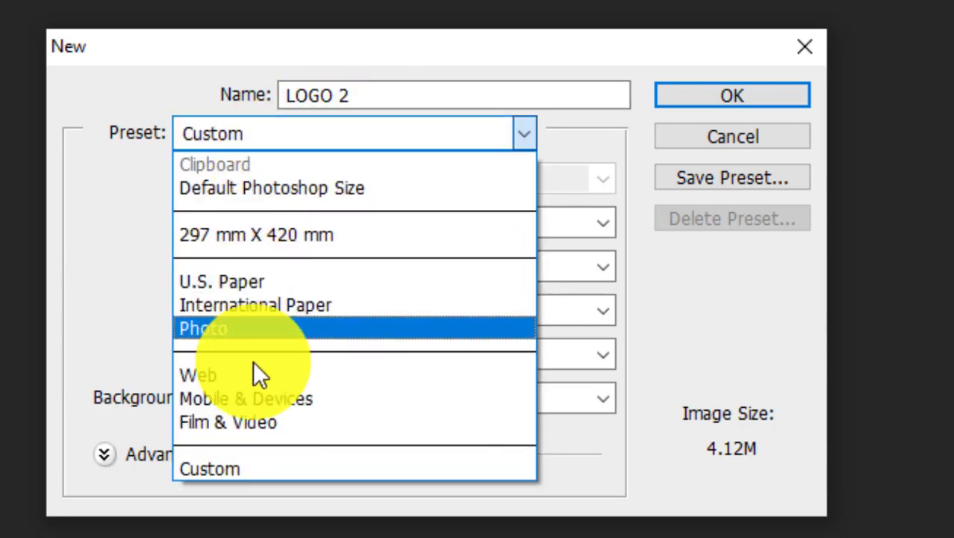
pyautogui.click(247, 461)
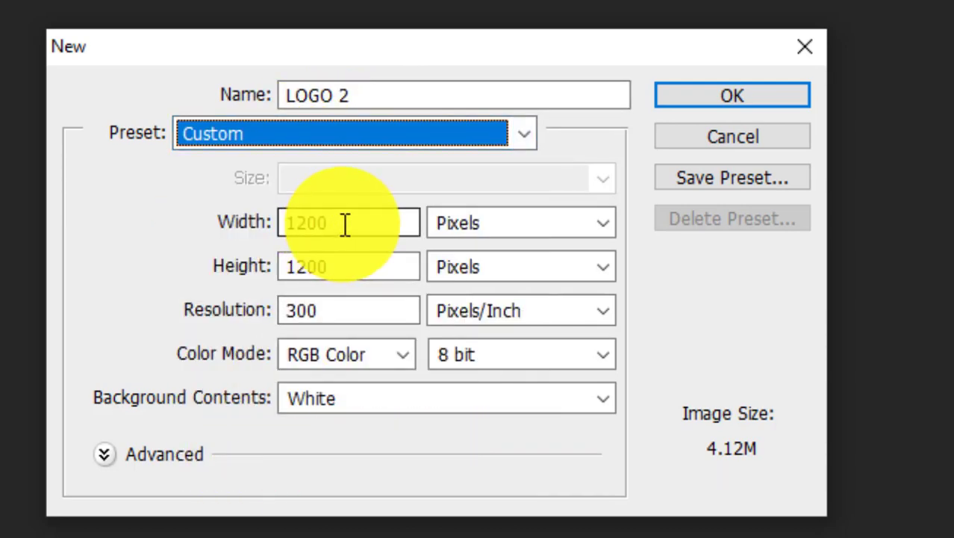
pyautogui.click(367, 232)
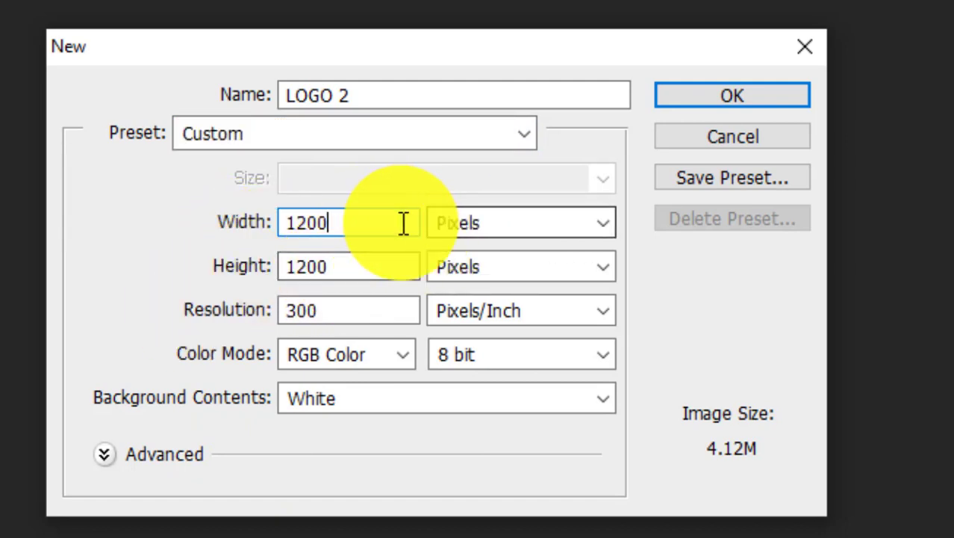
pyautogui.click(490, 227)
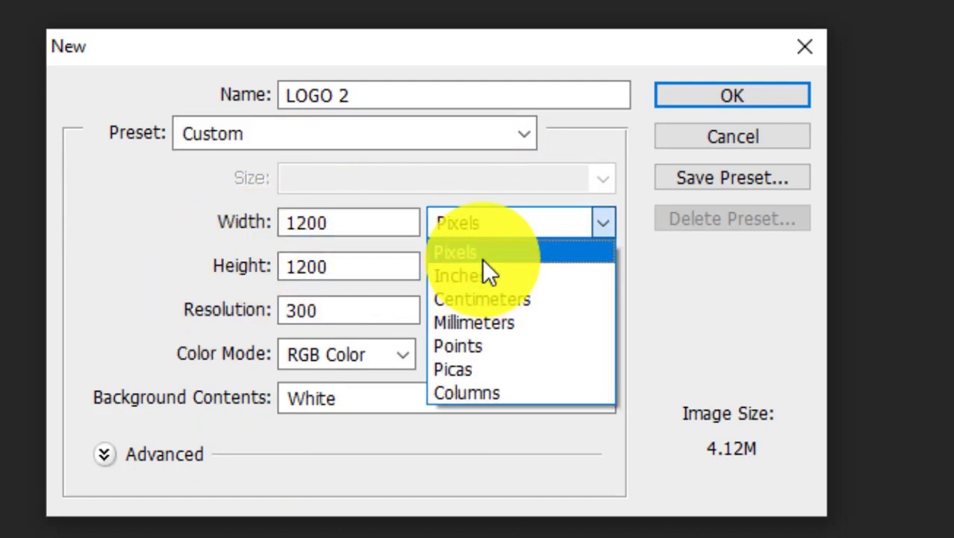
pyautogui.click(482, 257)
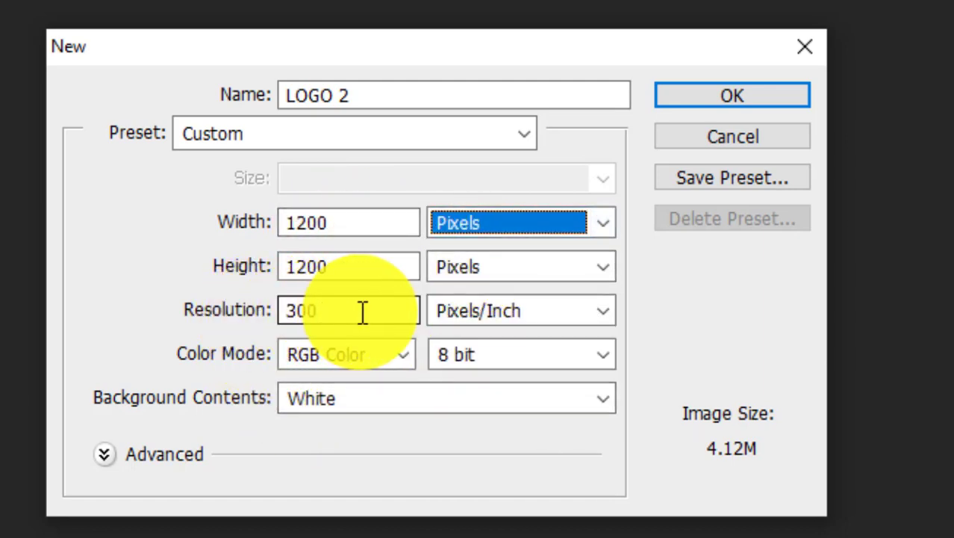
pyautogui.click(355, 358)
pyautogui.click(355, 357)
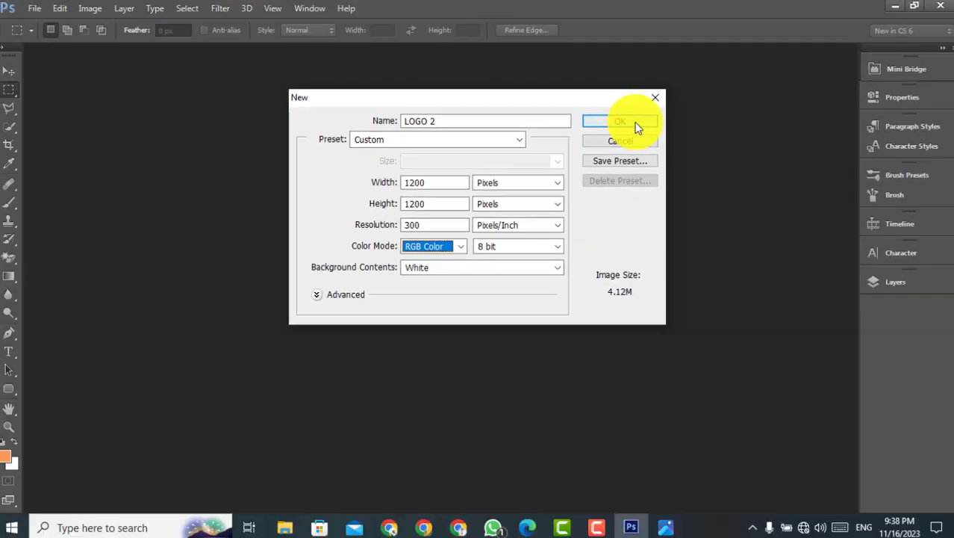
pyautogui.click(705, 112)
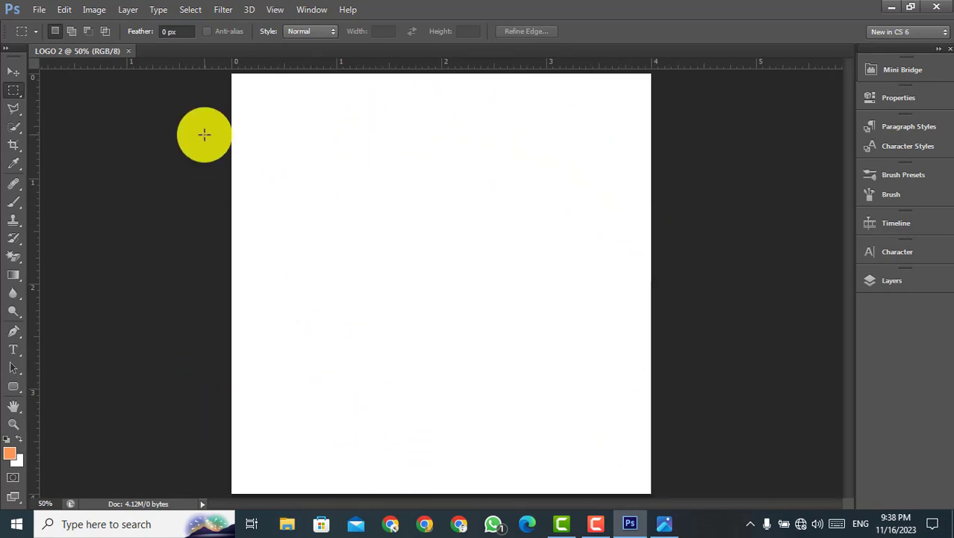
# Review the green-leaf reference logo in the image viewer and return to the blank LOGO 2 canvas in Photoshop
pyautogui.click(664, 523)
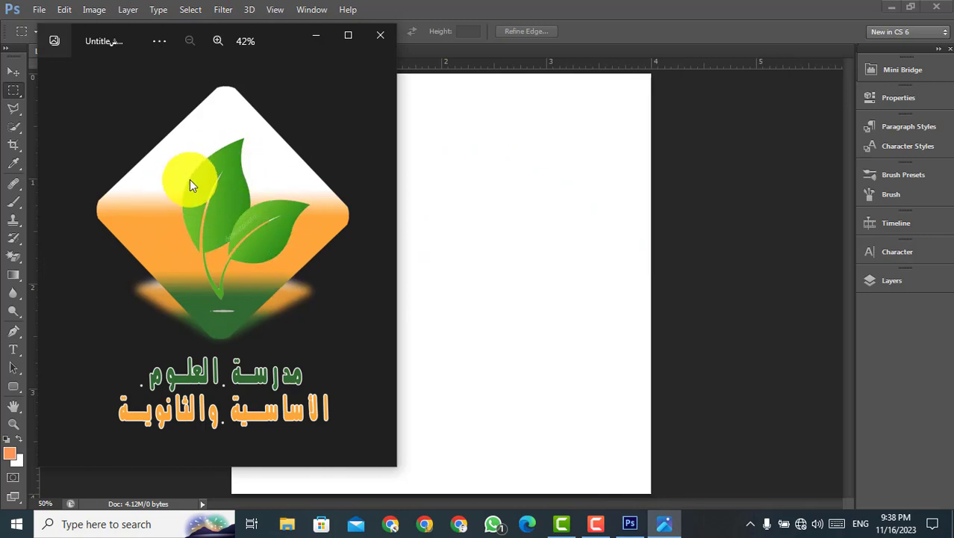
pyautogui.click(450, 6)
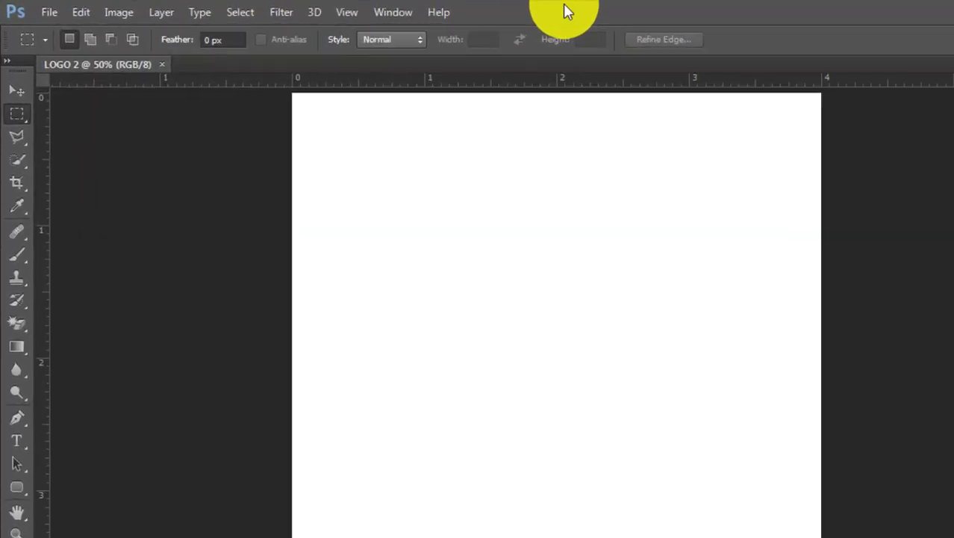
# Open depositphotos_74423783-stock-illustration-eco-icon-with-green-leaf.jpg from the Editing folder
pyautogui.click(39, 9)
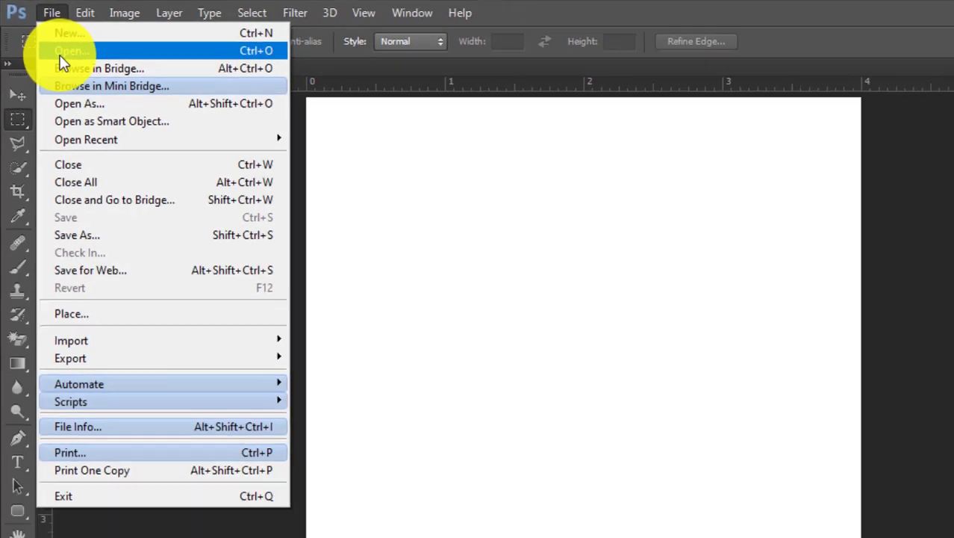
pyautogui.click(110, 102)
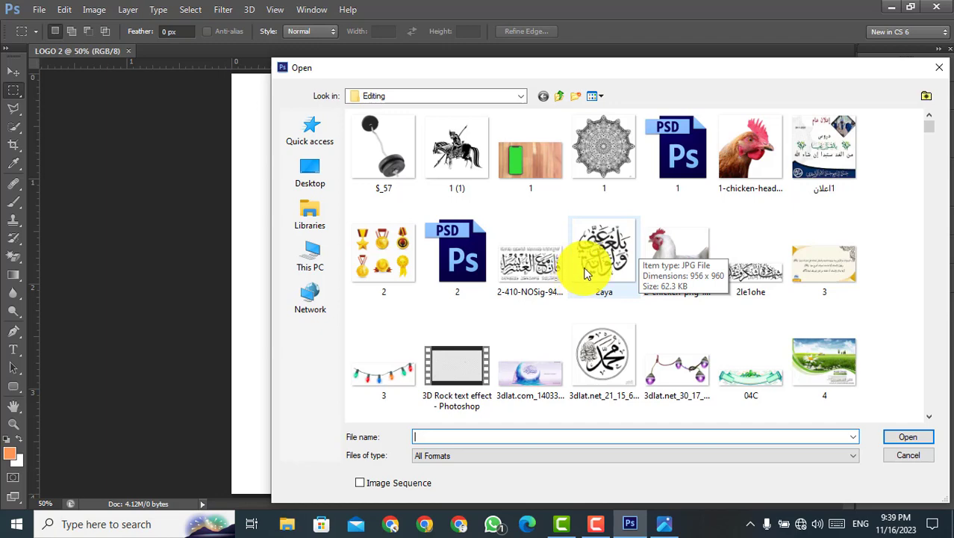
pyautogui.scroll(-20, 590, 268)
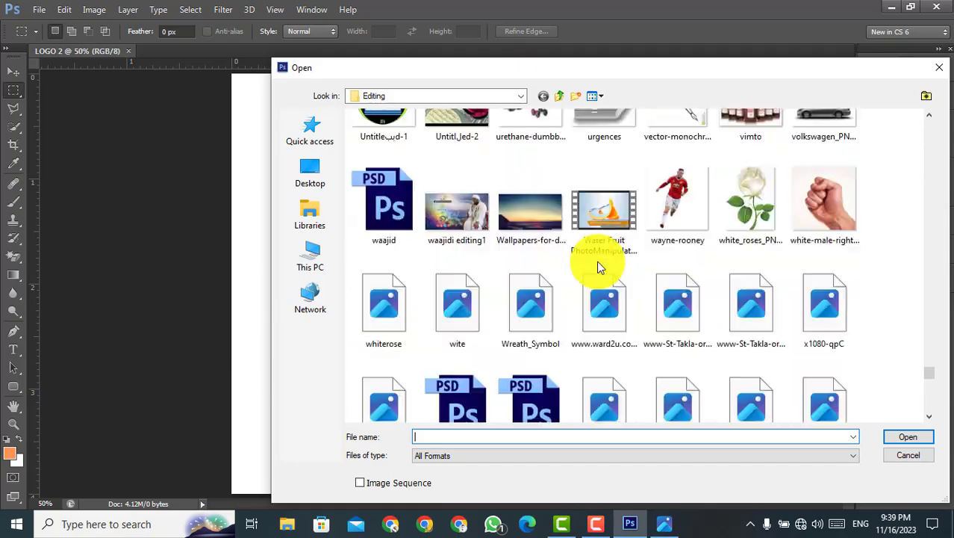
pyautogui.scroll(-5, 598, 268)
pyautogui.scroll(15, 598, 269)
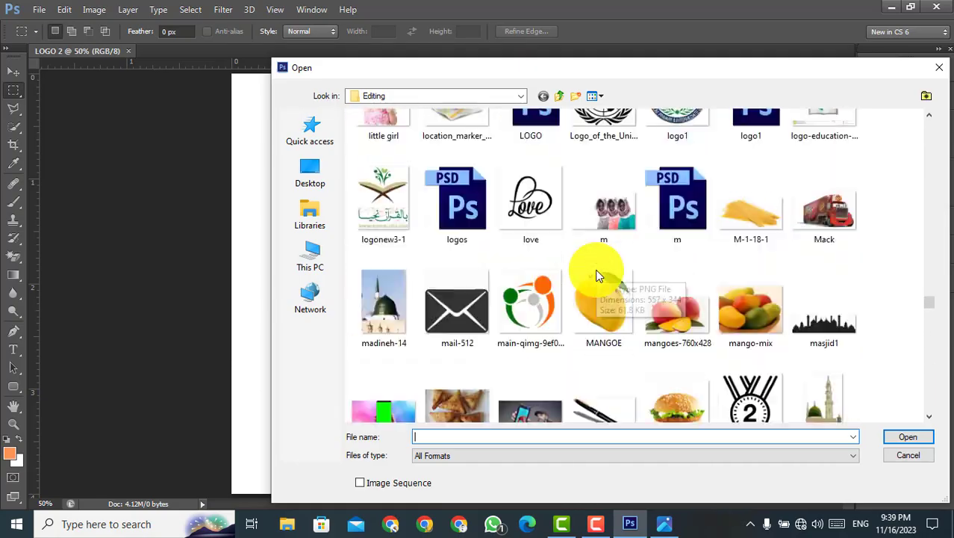
pyautogui.scroll(10, 597, 275)
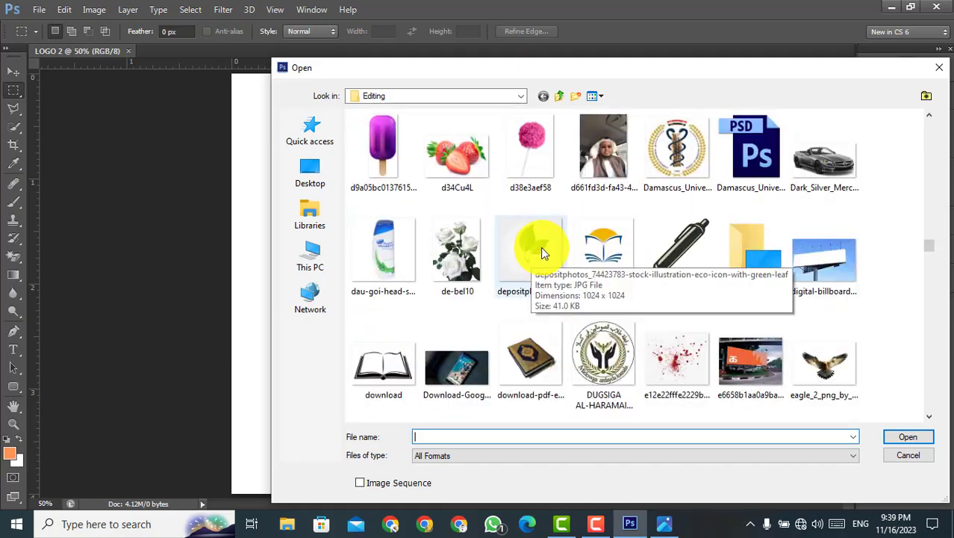
pyautogui.click(514, 248)
pyautogui.click(534, 151)
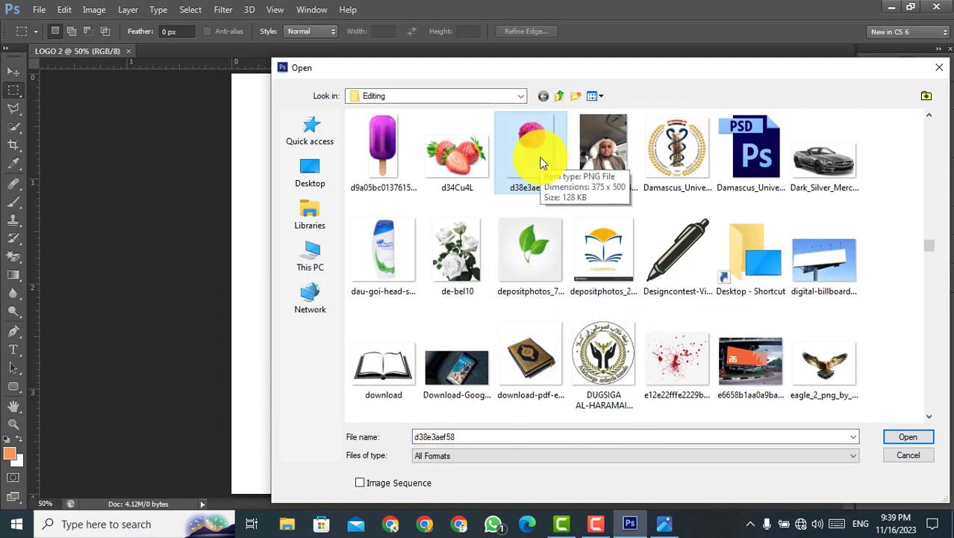
pyautogui.click(534, 236)
pyautogui.doubleClick(538, 248)
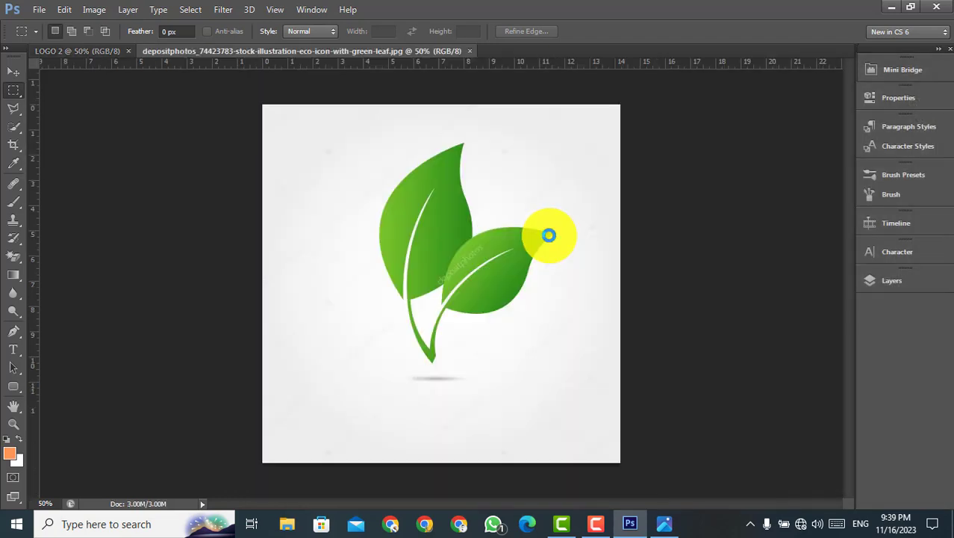
# Convert the leaf image's Background into an editable layer and erase the light backdrop around the leaves with the Magic Eraser
pyautogui.click(883, 281)
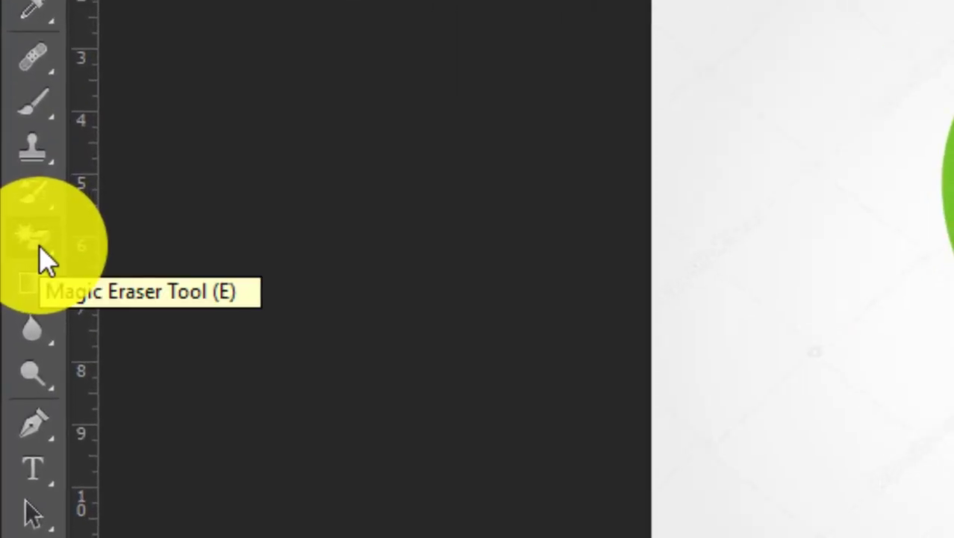
pyautogui.click(35, 247)
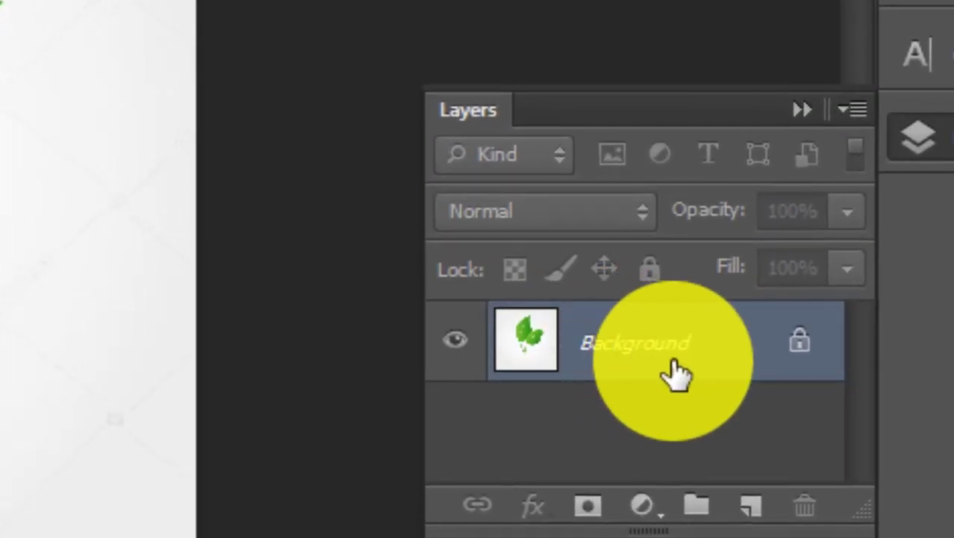
pyautogui.doubleClick(821, 364)
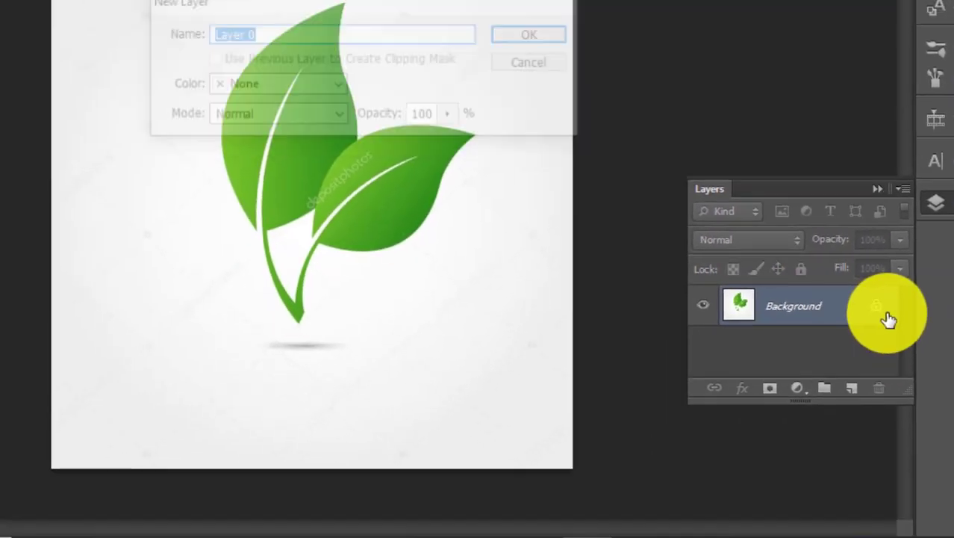
pyautogui.press('Return')
pyautogui.click(326, 384)
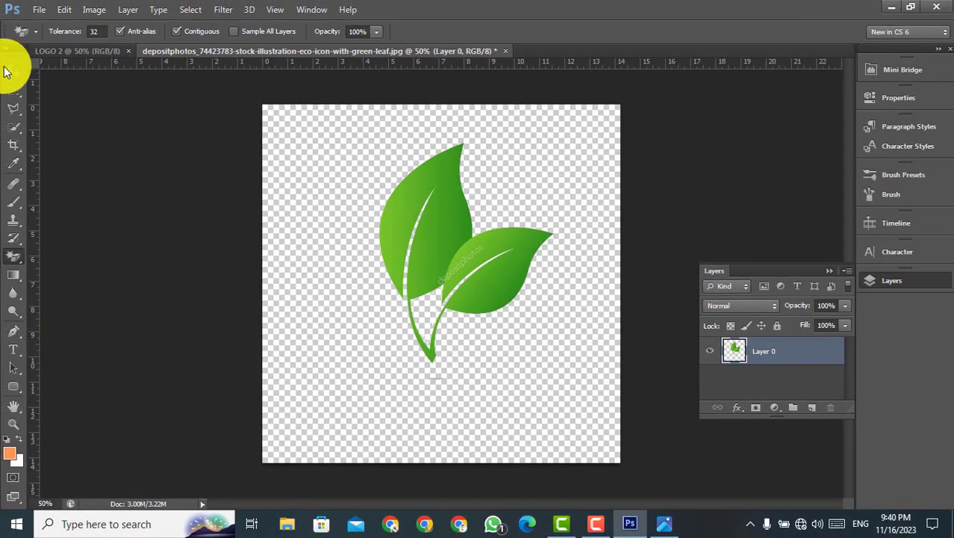
# Copy the cut-out leaves into the LOGO 2 document and fit them, slightly scaled down, near the middle of the canvas
pyautogui.click(11, 72)
pyautogui.moveTo(464, 245); pyautogui.dragTo(373, 207)
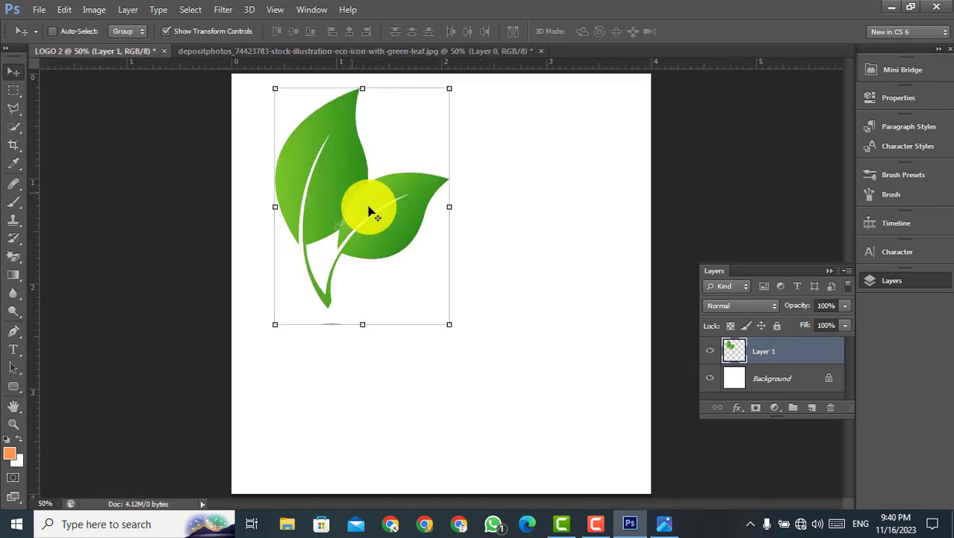
pyautogui.moveTo(386, 243); pyautogui.dragTo(449, 292)
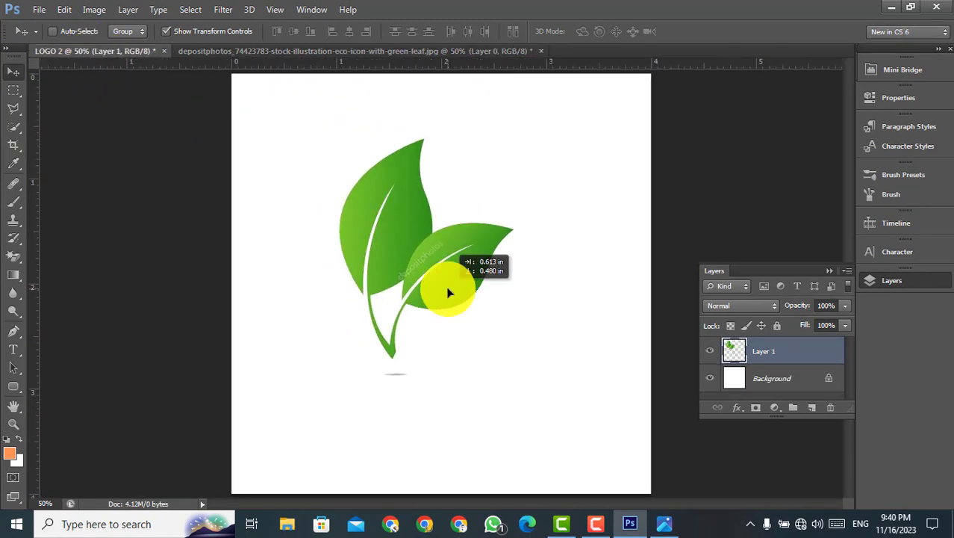
pyautogui.moveTo(469, 297); pyautogui.dragTo(491, 306)
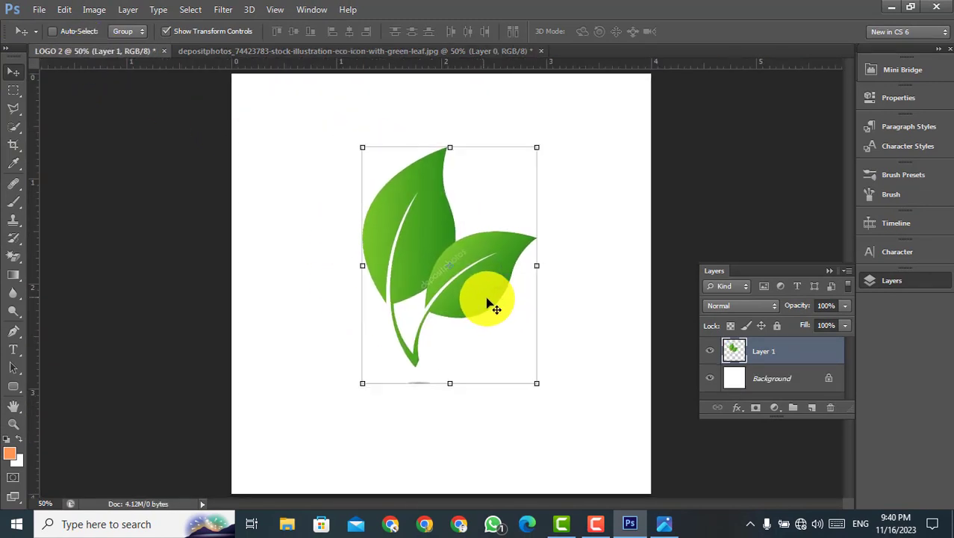
pyautogui.moveTo(539, 386); pyautogui.dragTo(520, 361)
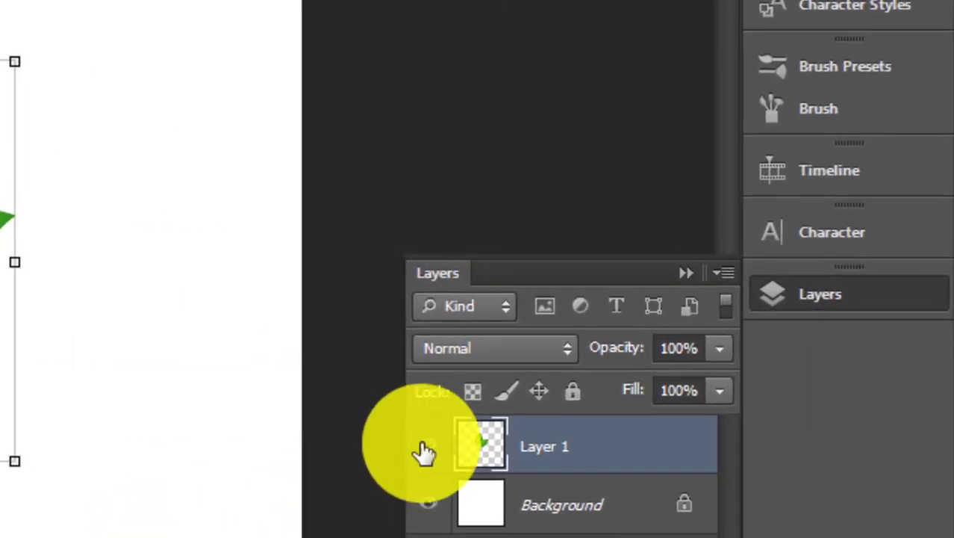
# Hide the leaf layer and draw a square selection about 1.4 inches wide on a new empty layer
pyautogui.click(710, 351)
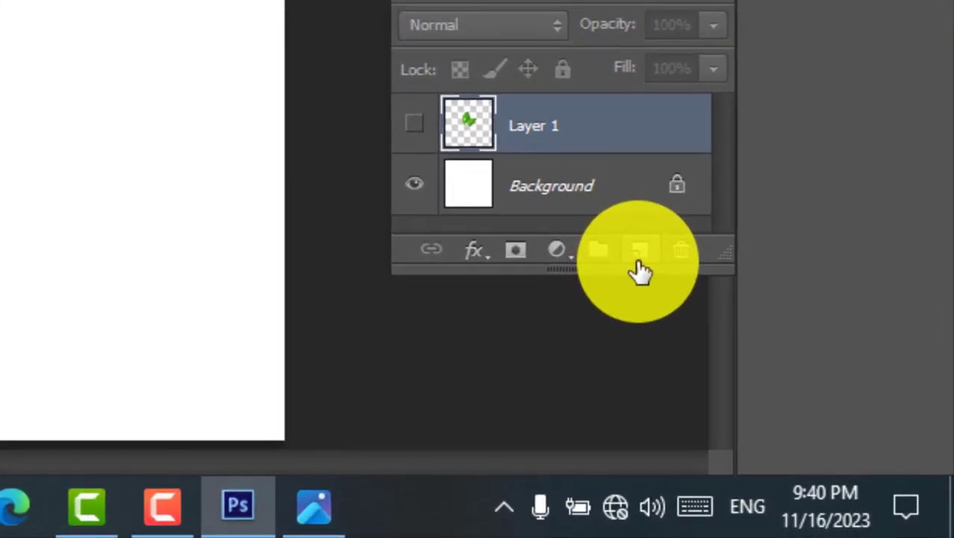
pyautogui.click(639, 251)
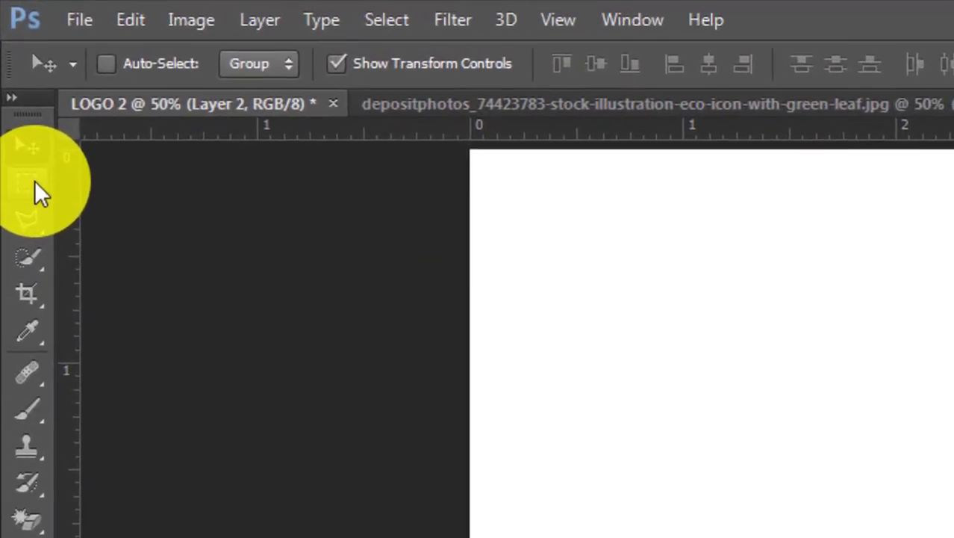
pyautogui.moveTo(33, 183); pyautogui.dragTo(114, 185)
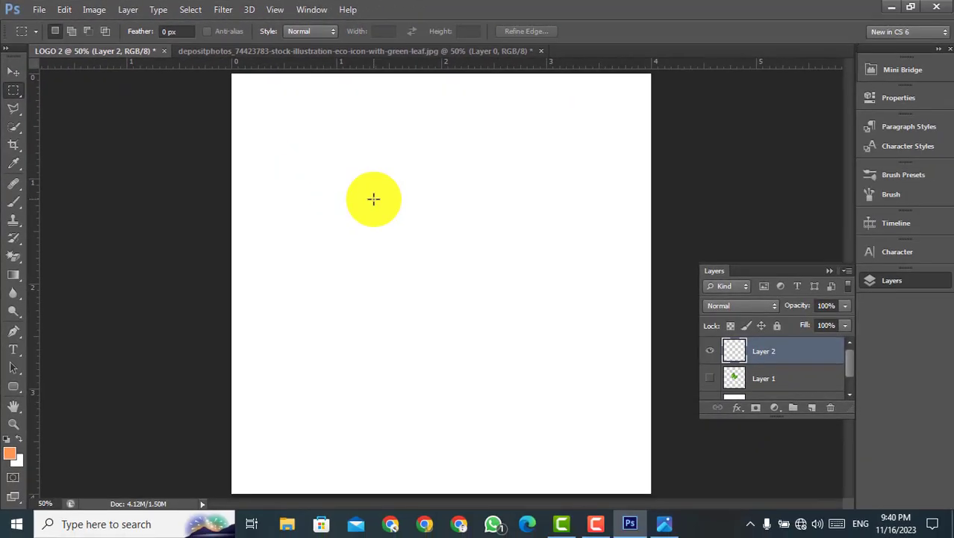
pyautogui.press('shift')
pyautogui.moveTo(365, 170); pyautogui.dragTo(516, 294)
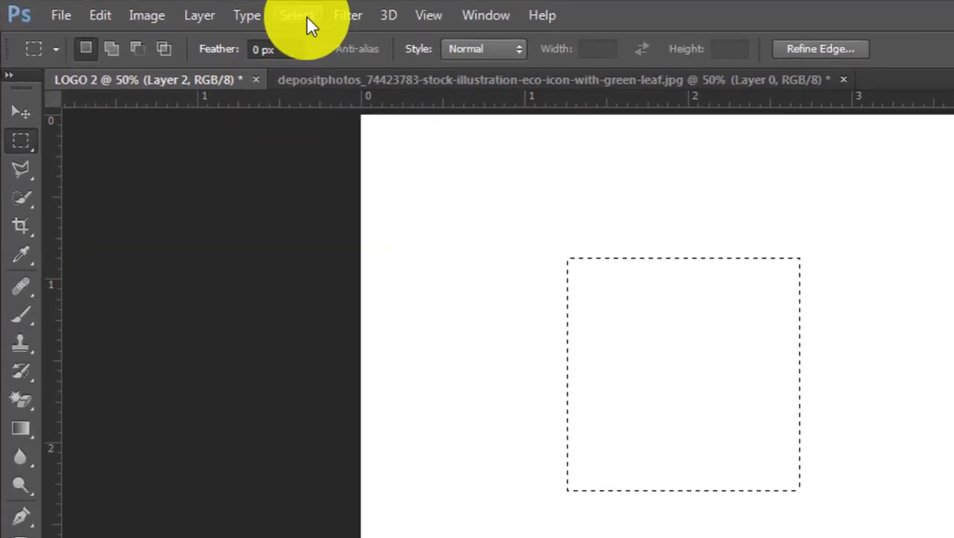
# Round the corners of the square selection by smoothing it with a sample radius of 35 pixels
pyautogui.click(302, 17)
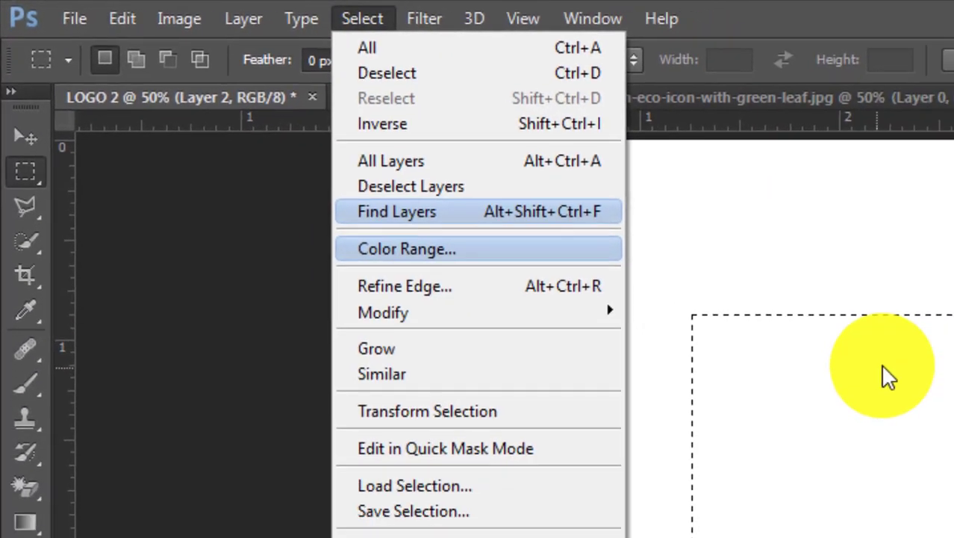
pyautogui.press('Escape')
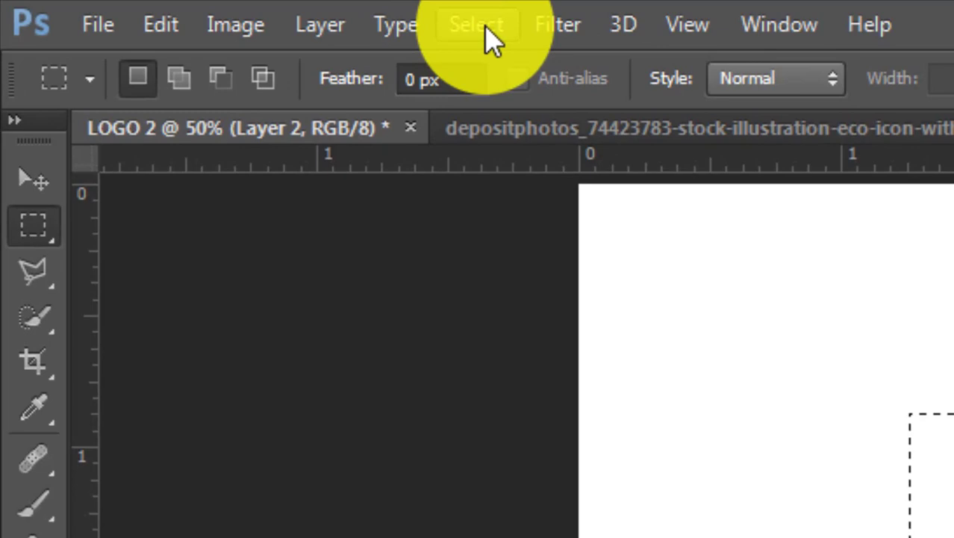
pyautogui.click(254, 12)
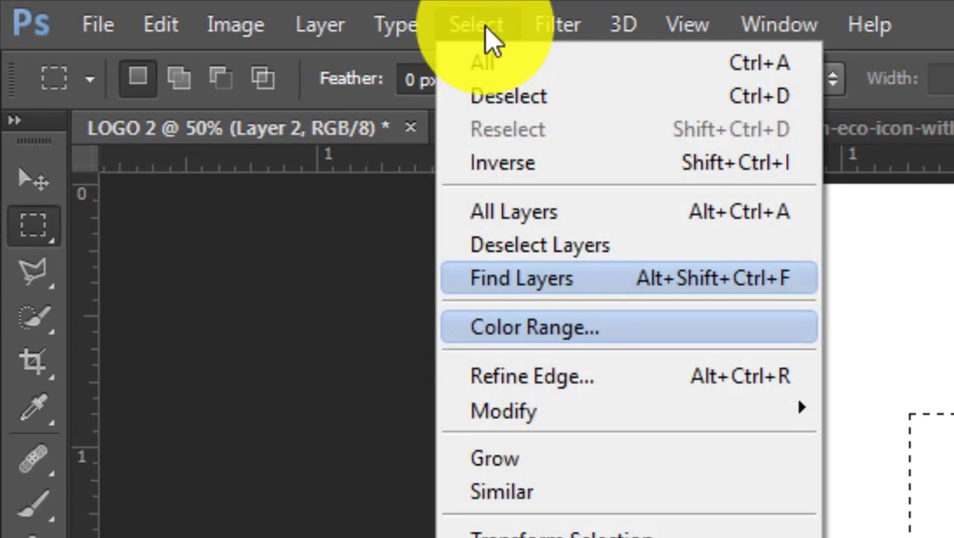
pyautogui.moveTo(616, 417)
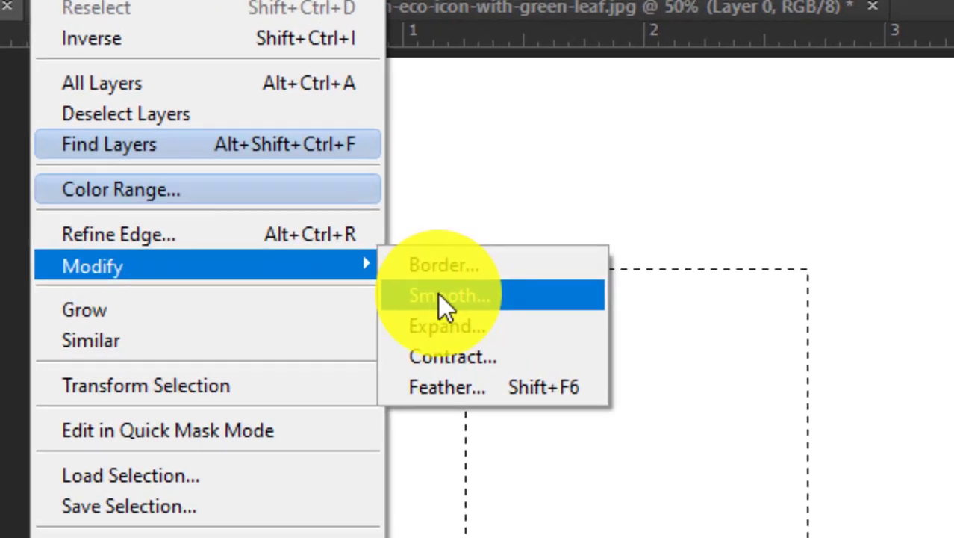
pyautogui.click(626, 313)
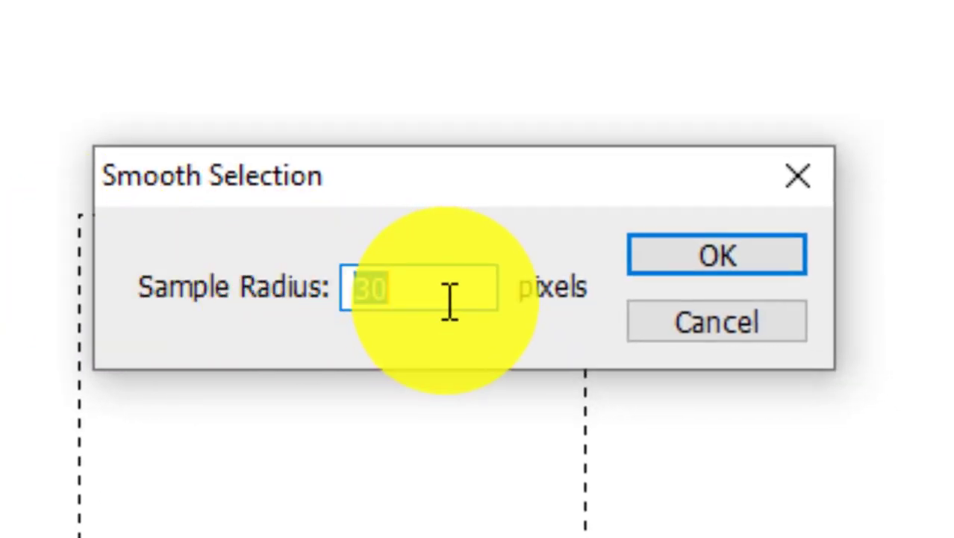
pyautogui.moveTo(362, 294); pyautogui.dragTo(390, 287)
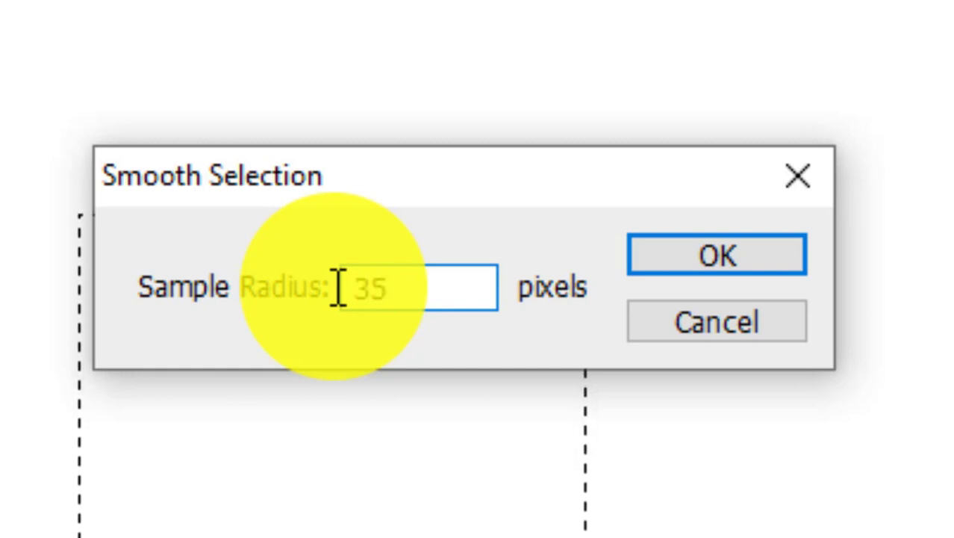
pyautogui.write('35')
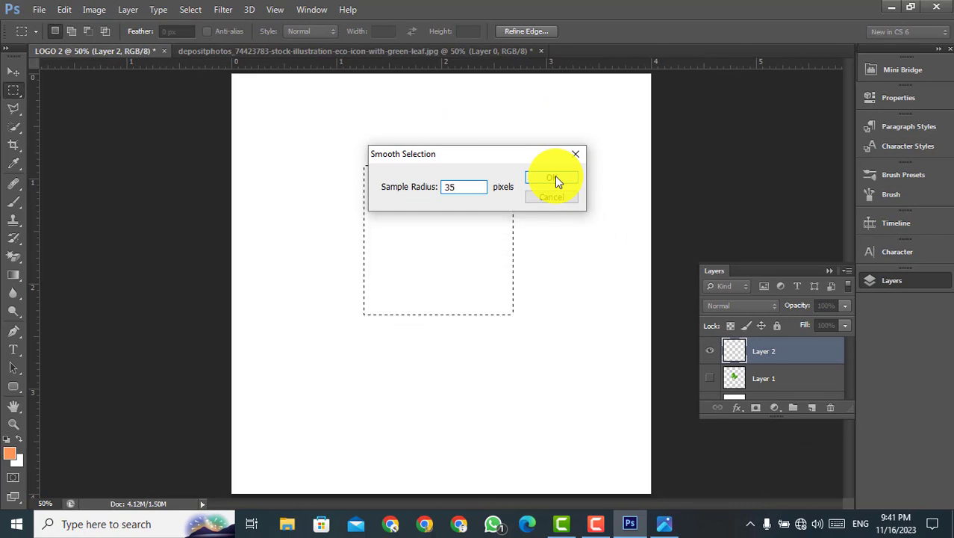
pyautogui.doubleClick(463, 191)
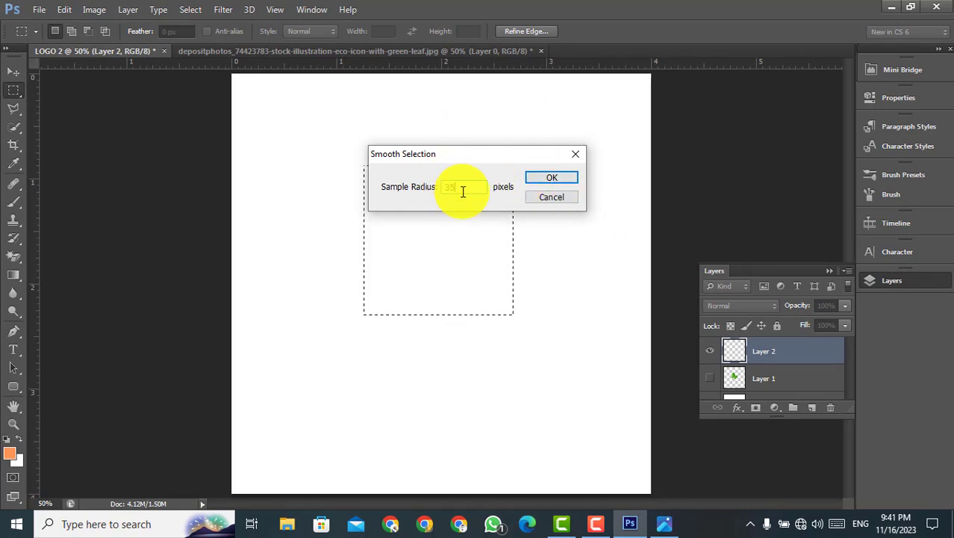
pyautogui.click(528, 181)
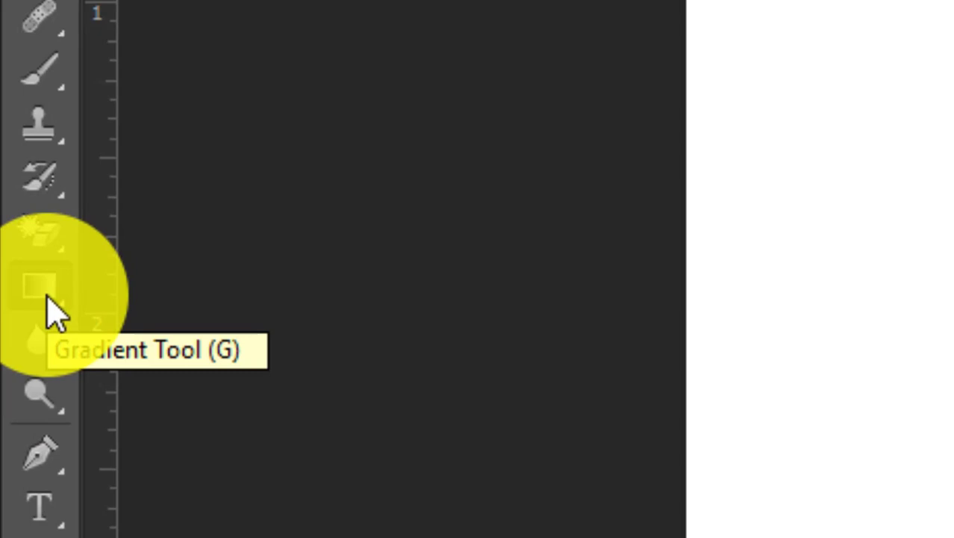
# Shift the first orange stop of the green-orange-white gradient closer to the green end and save it as preset LOGO 21
pyautogui.rightClick(47, 295)
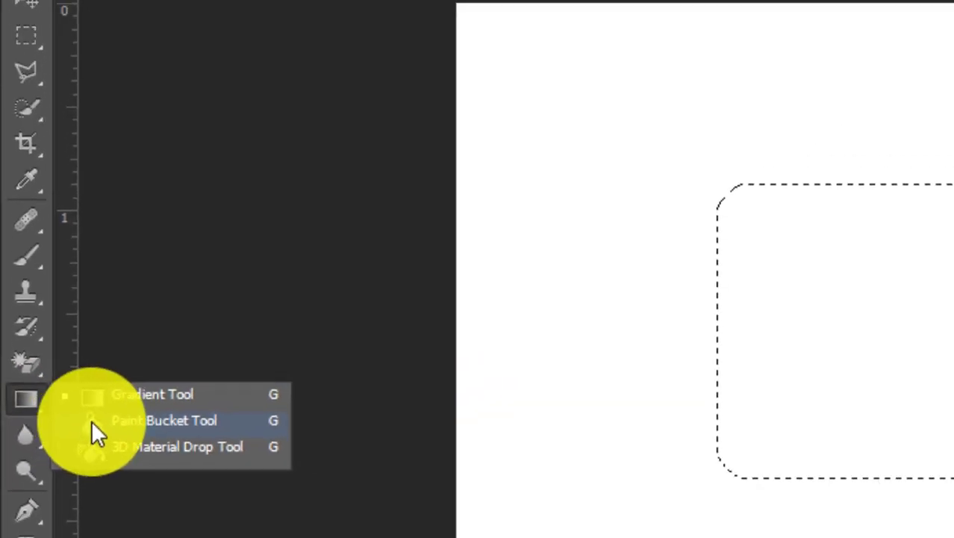
pyautogui.click(107, 396)
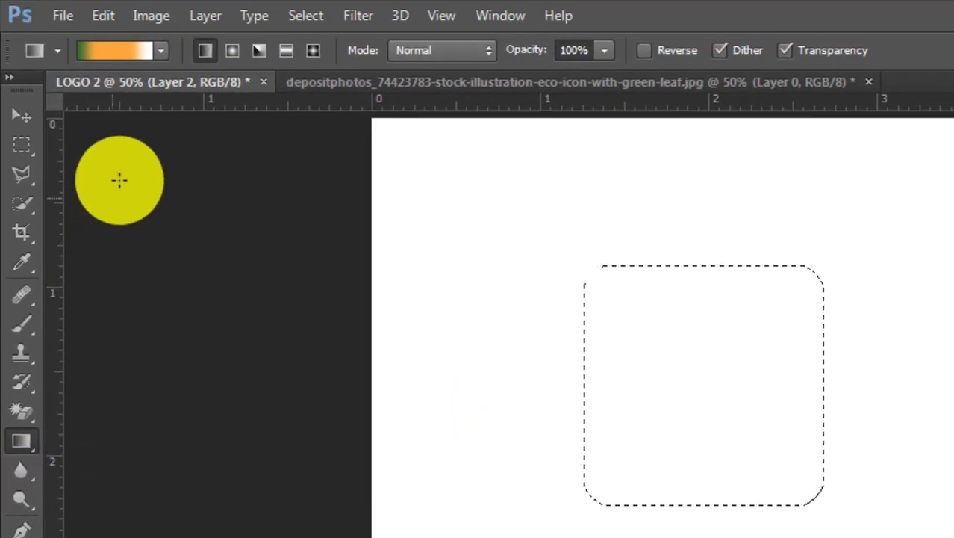
pyautogui.click(116, 49)
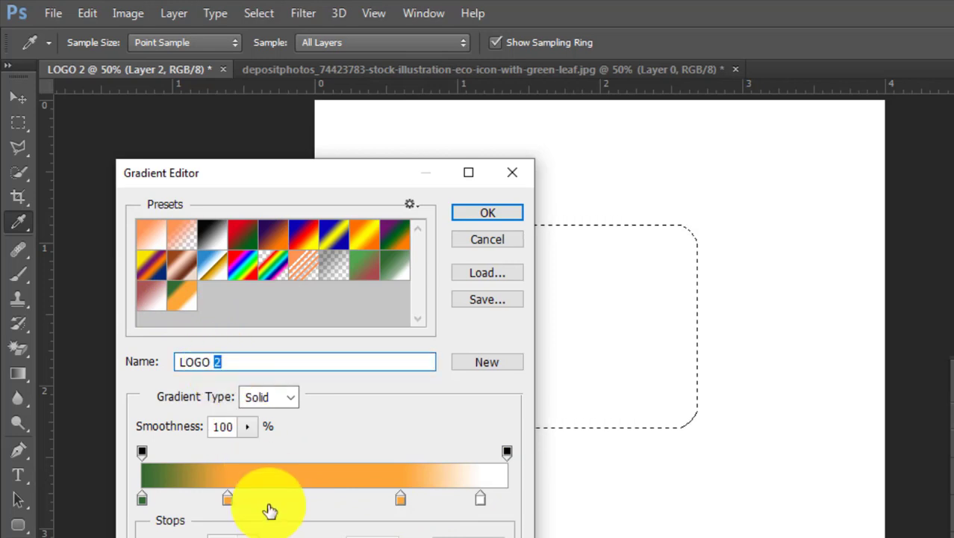
pyautogui.moveTo(228, 506); pyautogui.dragTo(191, 511)
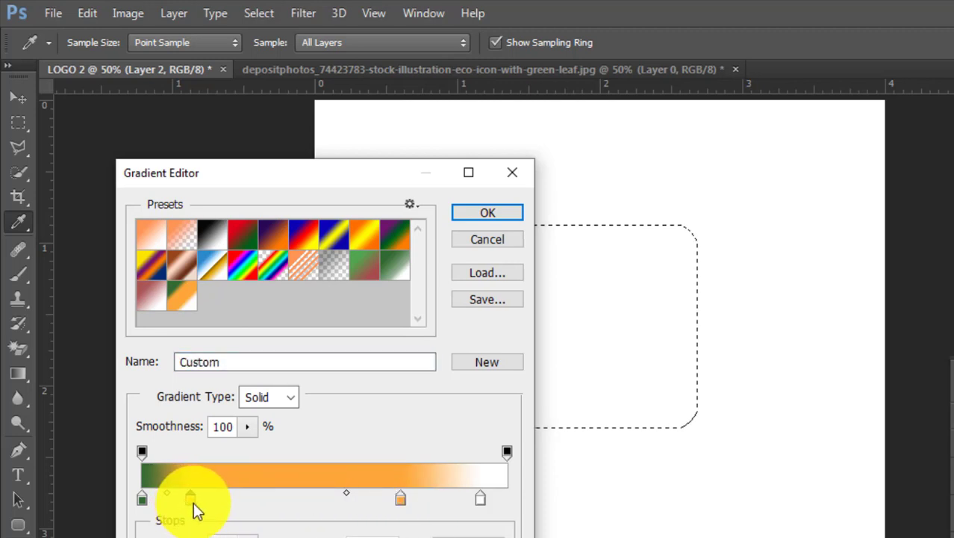
pyautogui.moveTo(195, 510); pyautogui.dragTo(192, 504)
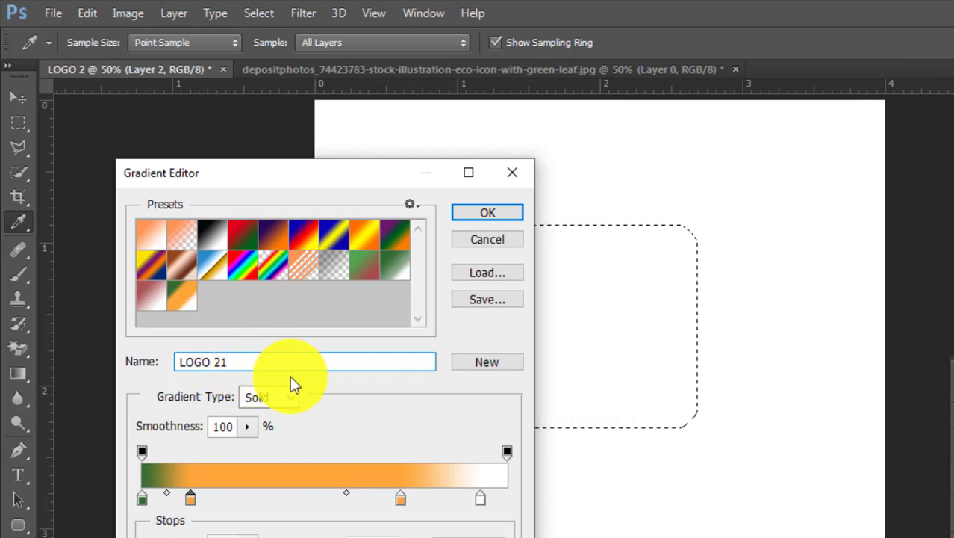
pyautogui.click(476, 363)
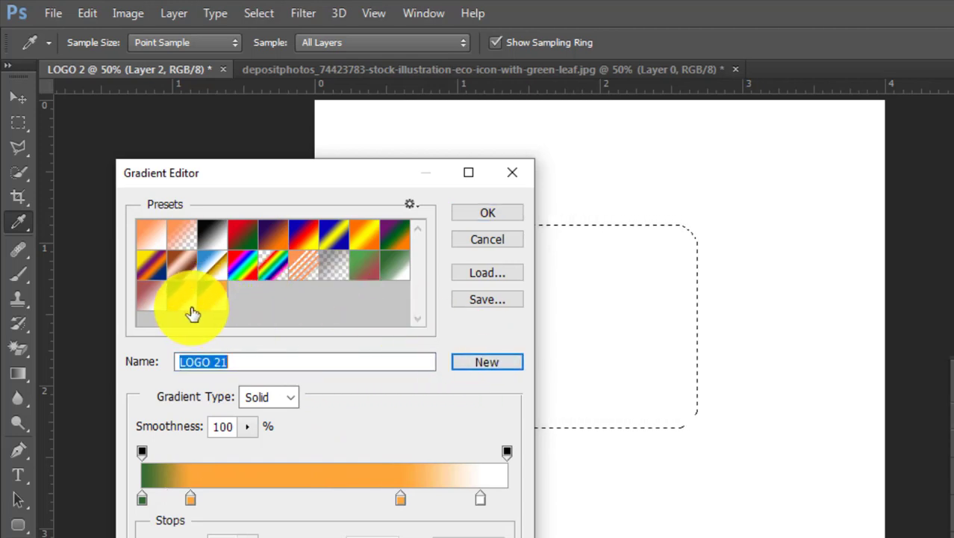
# Fill the rounded square with the saved green-orange-white linear gradient, running diagonally from its lower-right corner to its upper-left corner
pyautogui.click(218, 295)
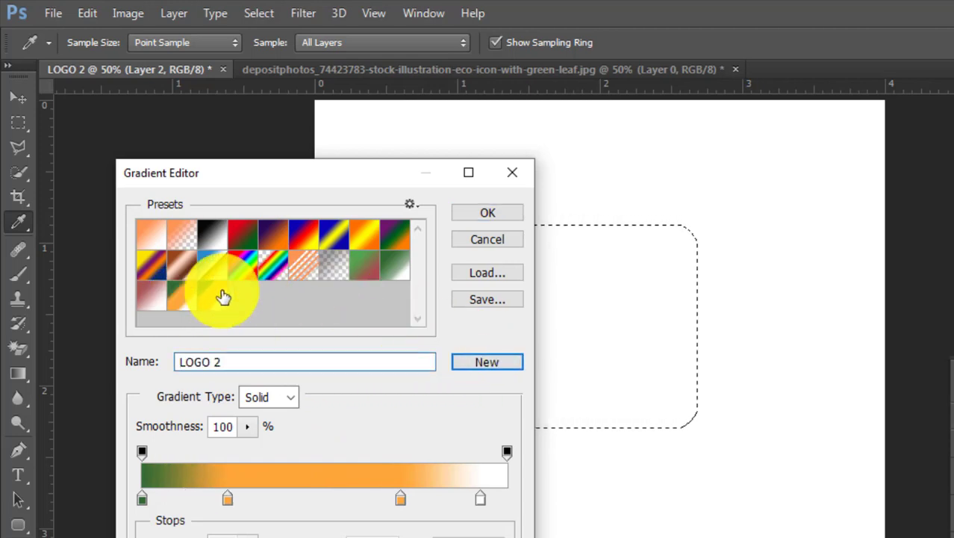
pyautogui.click(484, 215)
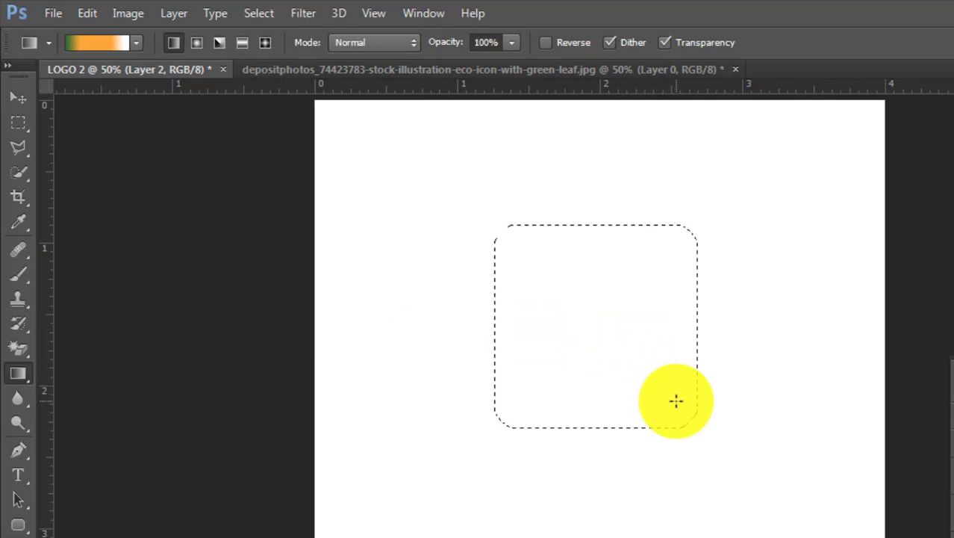
pyautogui.moveTo(676, 401); pyautogui.dragTo(565, 294)
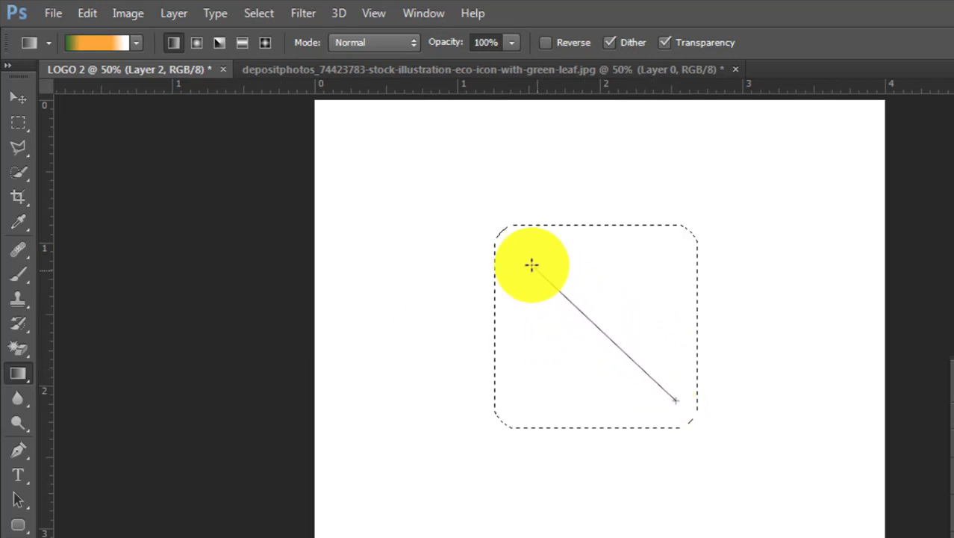
pyautogui.moveTo(517, 248); pyautogui.dragTo(517, 249)
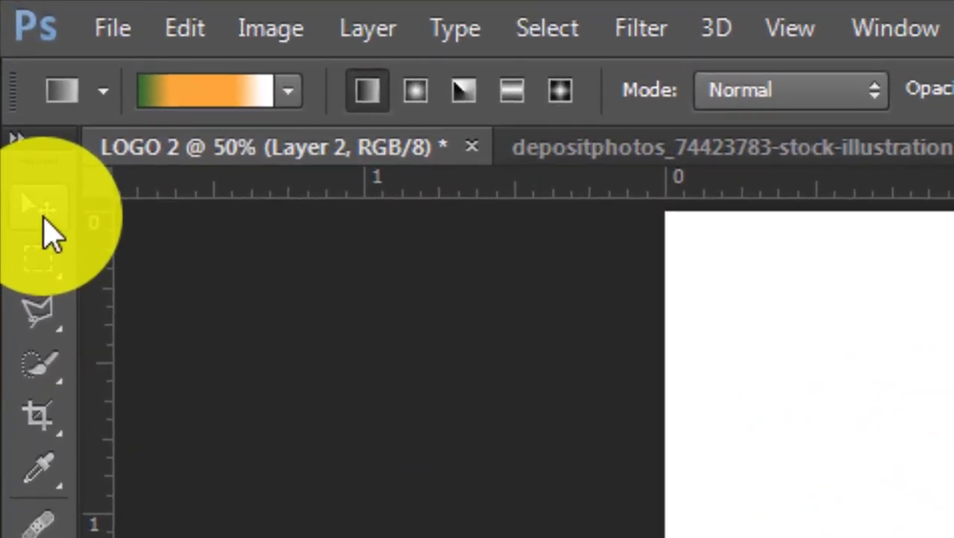
# Rotate the gradient-filled rounded square about 45 degrees clockwise into a diamond with the green corner pointing down
pyautogui.click(39, 211)
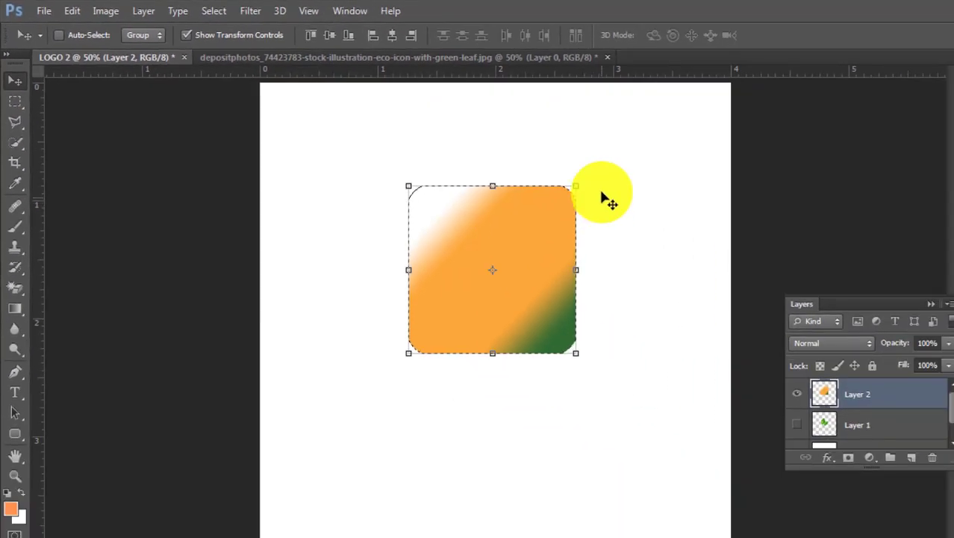
pyautogui.press('super+space')
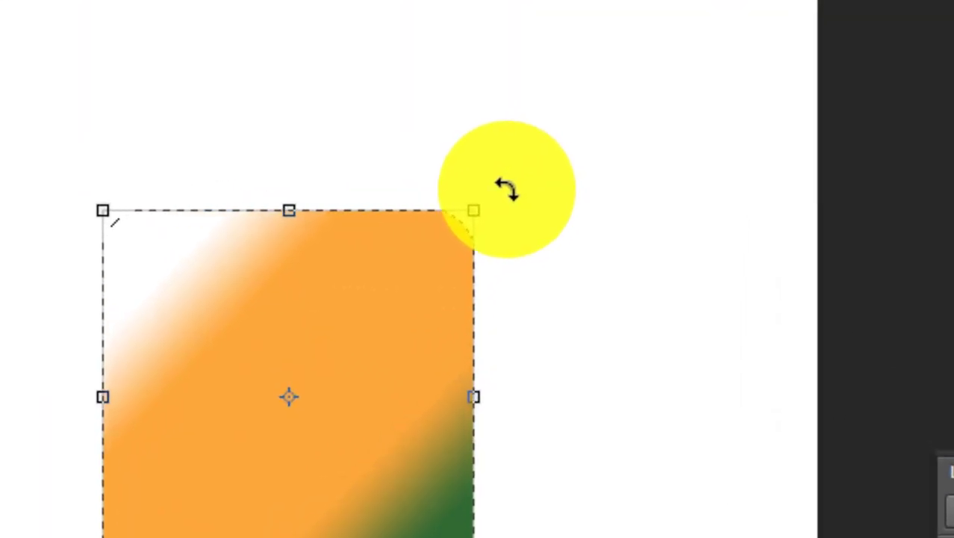
pyautogui.moveTo(506, 188); pyautogui.dragTo(594, 409)
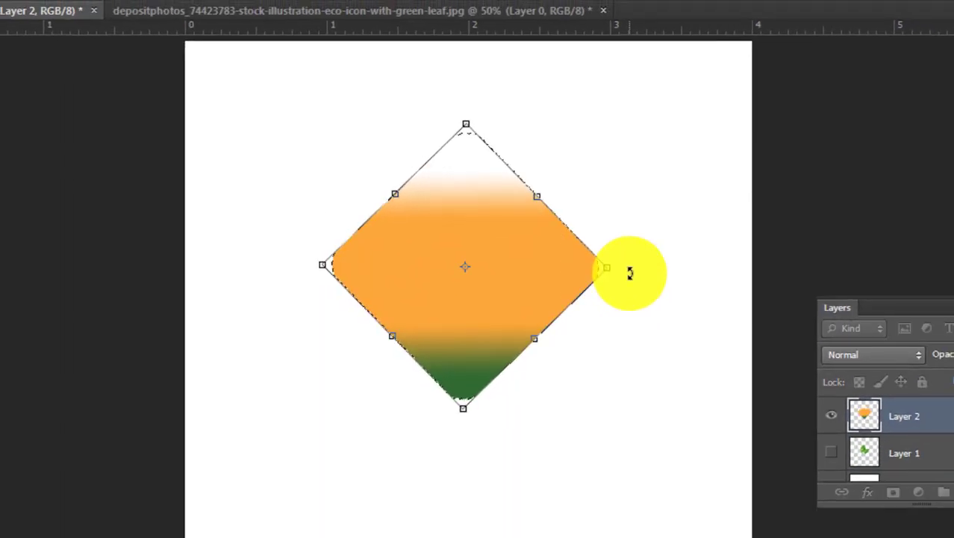
pyautogui.press('Return')
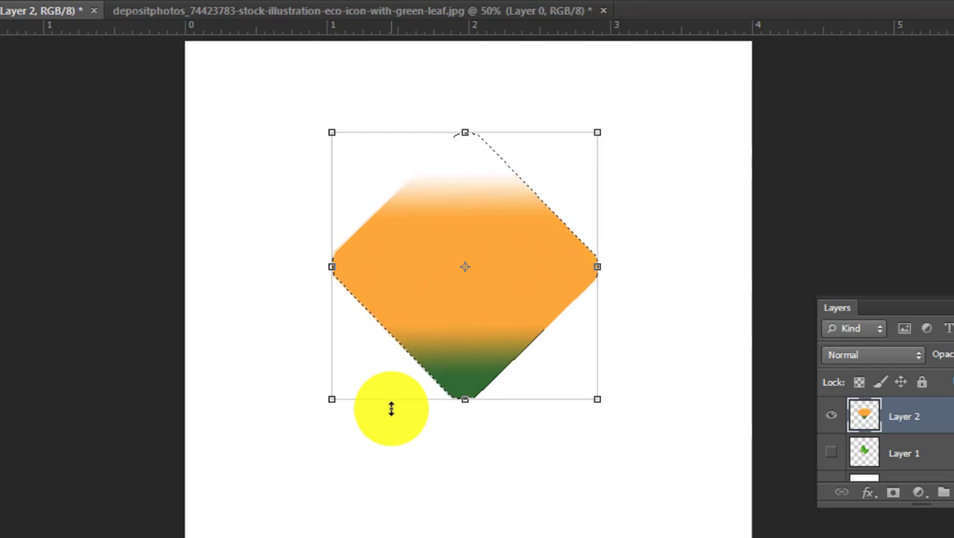
# Clear the selection around the gradient diamond and move the diamond higher on the canvas
pyautogui.hotkey('ctrl', 'd')
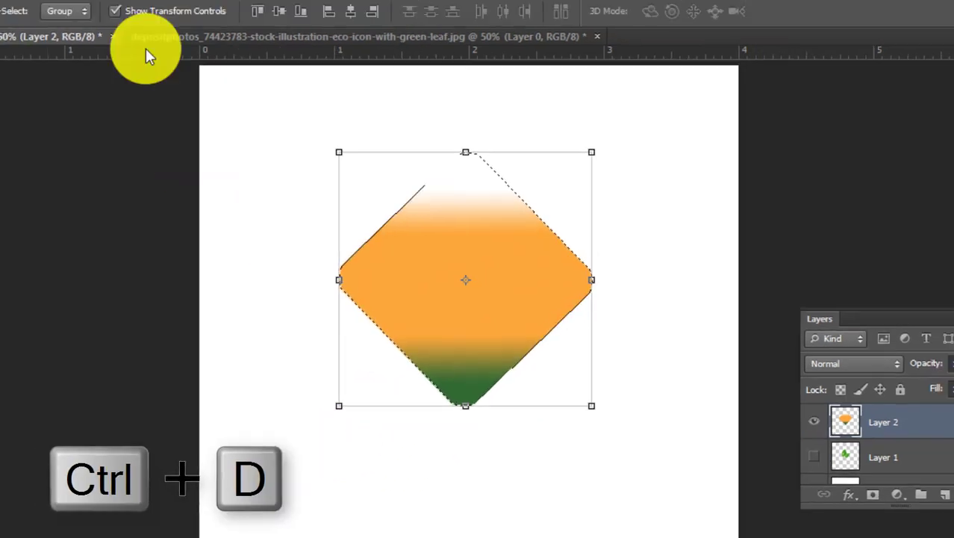
pyautogui.click(165, 13)
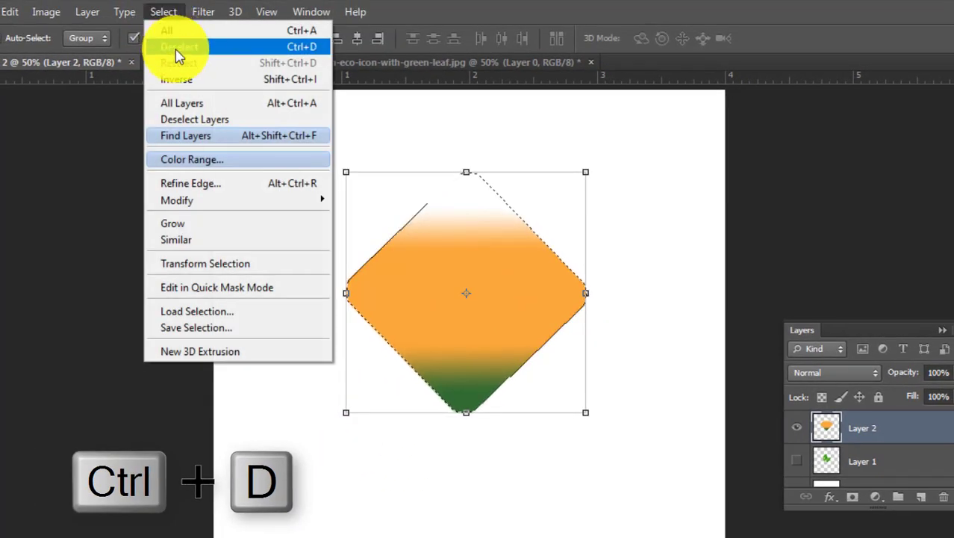
pyautogui.click(176, 48)
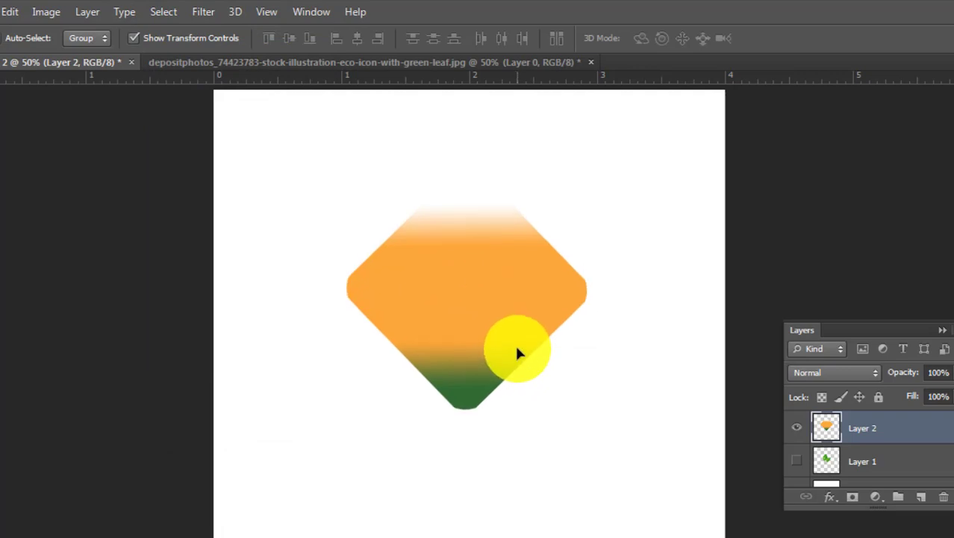
pyautogui.moveTo(517, 350); pyautogui.dragTo(518, 324)
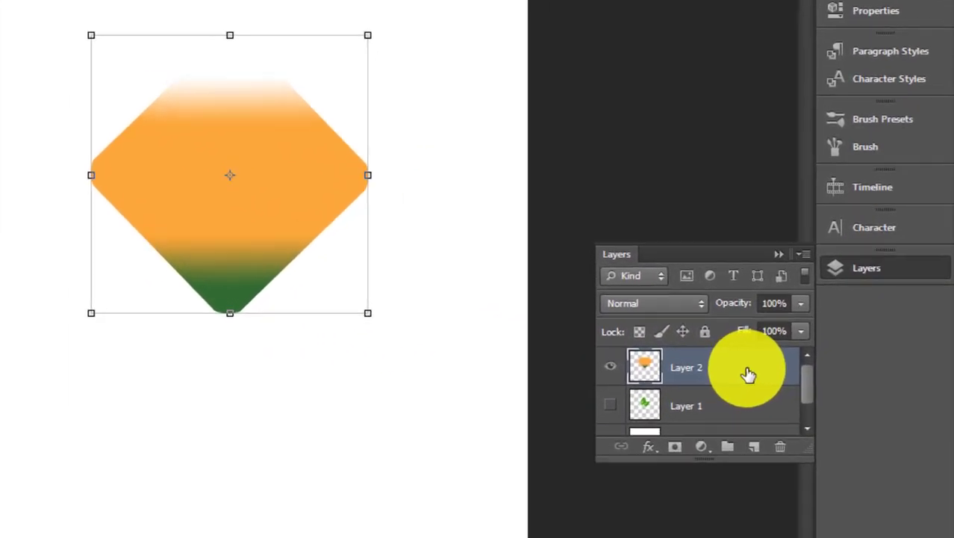
# Duplicate the diamond layer and make the original Layer 2 beneath the copy active
pyautogui.hotkey('ctrl', 'j')
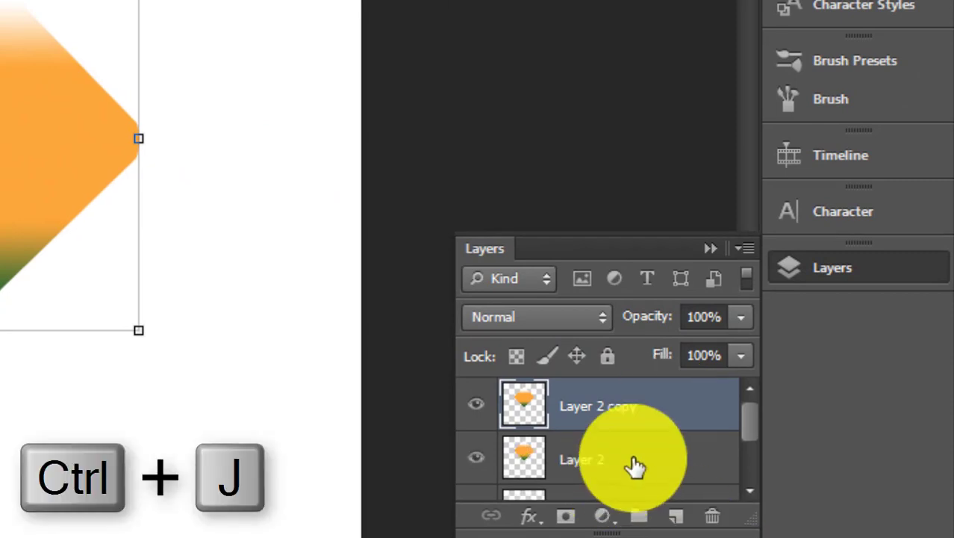
pyautogui.click(667, 437)
pyautogui.click(669, 428)
pyautogui.click(672, 437)
pyautogui.click(677, 418)
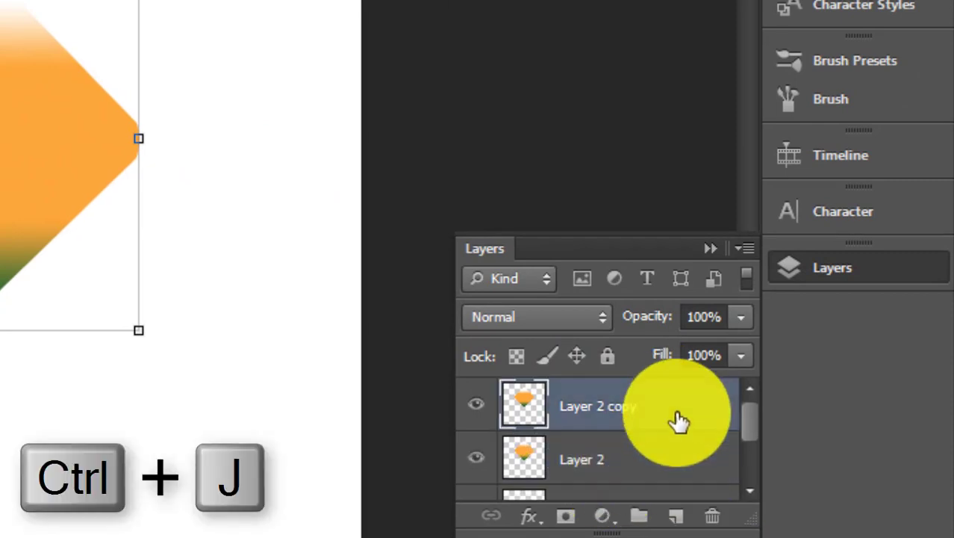
pyautogui.click(675, 471)
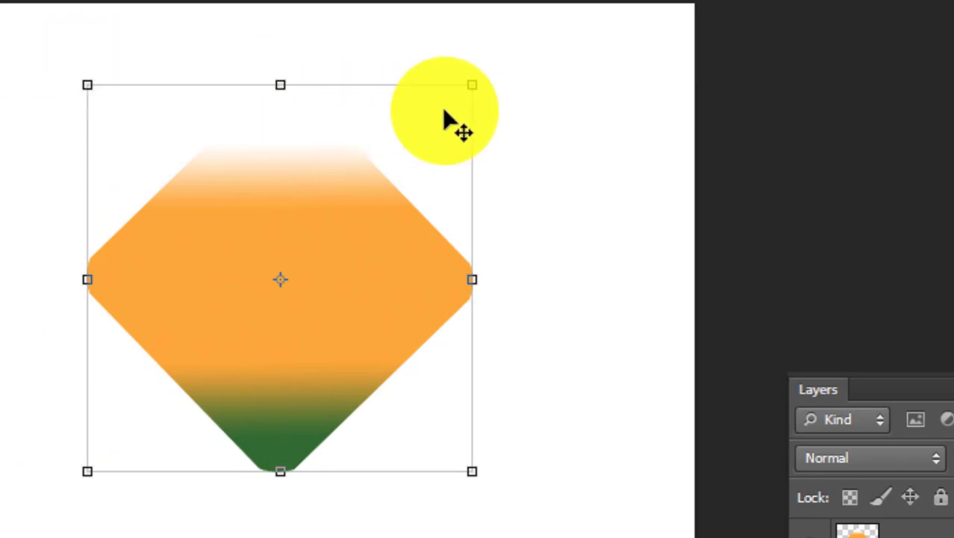
# Apply a Perspective transform to the lower diamond on Layer 2, narrowing its upper edge symmetrically
pyautogui.click(476, 88)
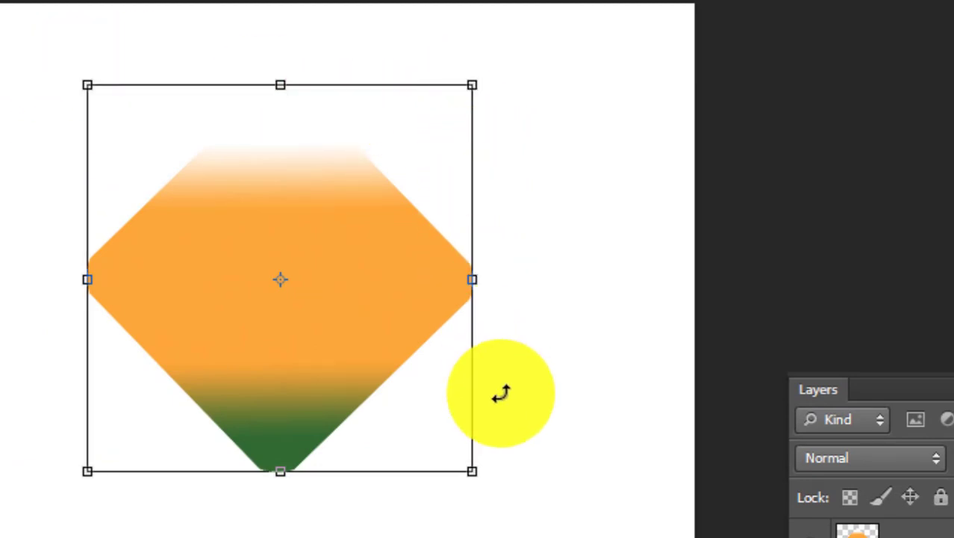
pyautogui.rightClick(470, 133)
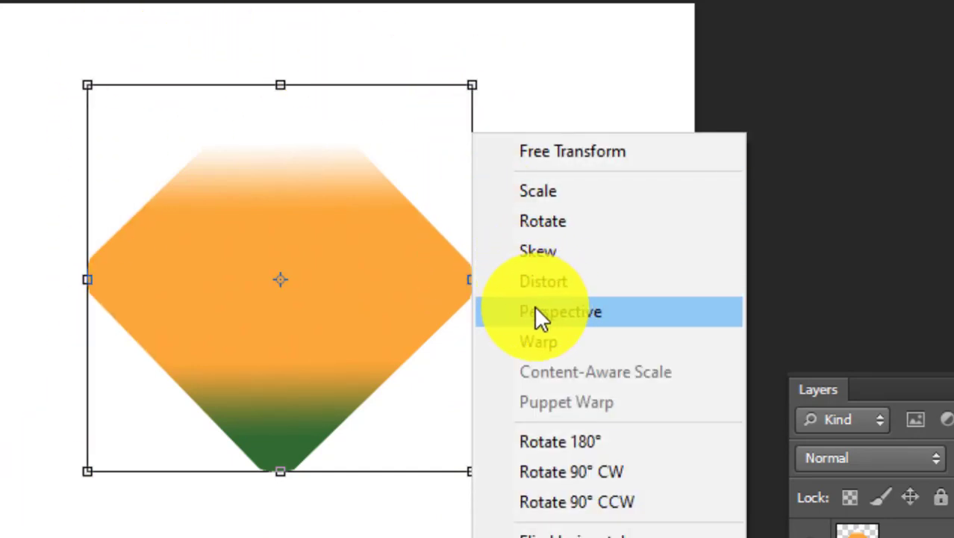
pyautogui.click(572, 313)
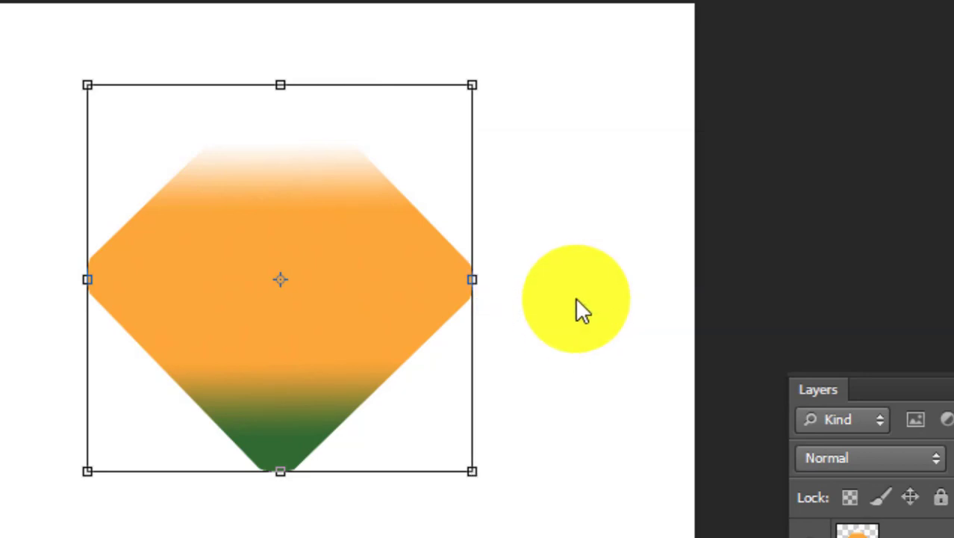
pyautogui.moveTo(475, 90); pyautogui.dragTo(389, 85)
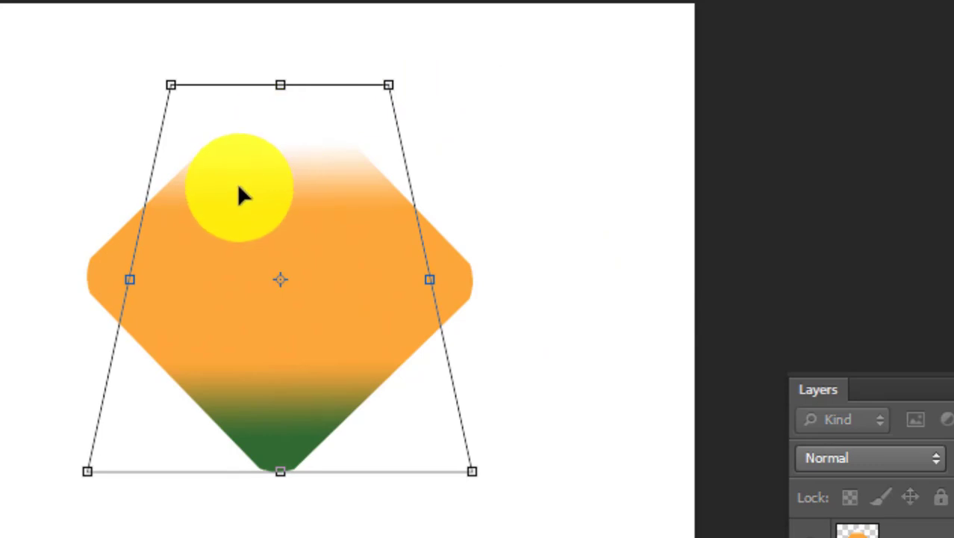
pyautogui.hotkey('ctrl', 'z')
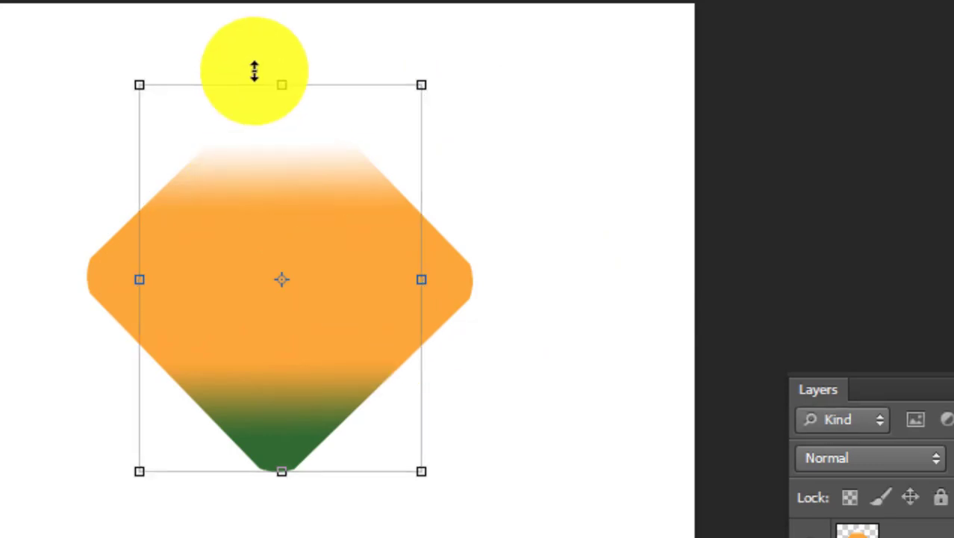
# Flatten the Layer 2 diamond toward its lower tip to about 34% height and widen it to about 118%
pyautogui.moveTo(283, 84); pyautogui.dragTo(275, 348)
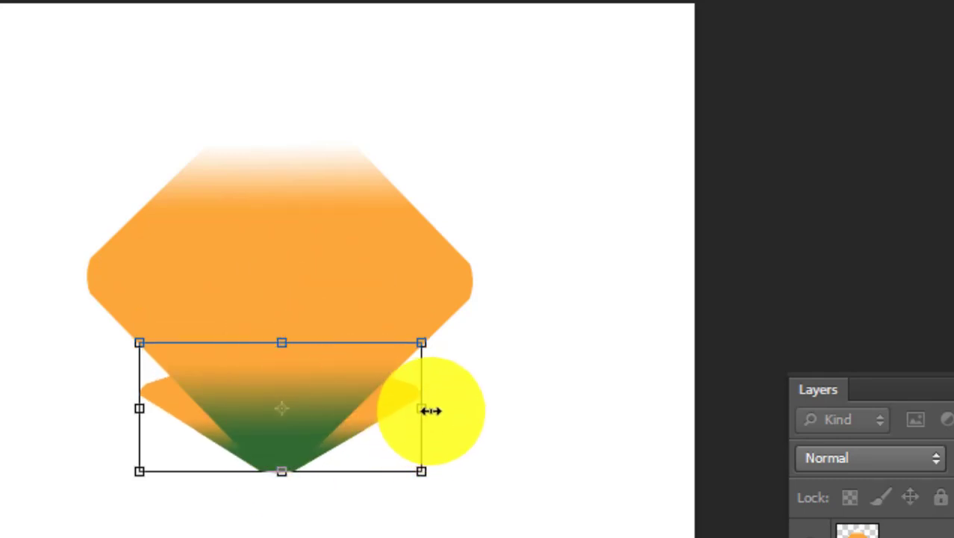
pyautogui.moveTo(431, 410); pyautogui.dragTo(479, 413)
pyautogui.moveTo(418, 420); pyautogui.dragTo(396, 418)
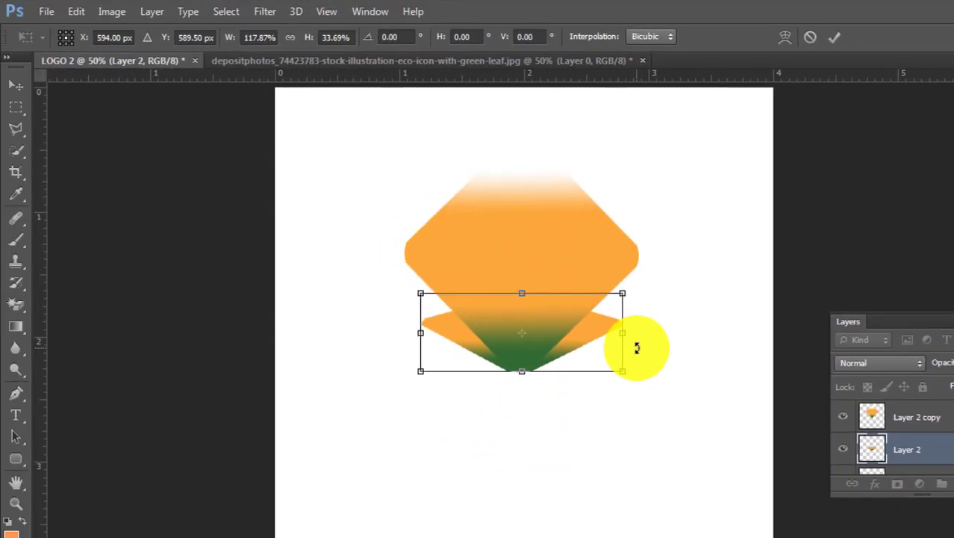
pyautogui.press('Return')
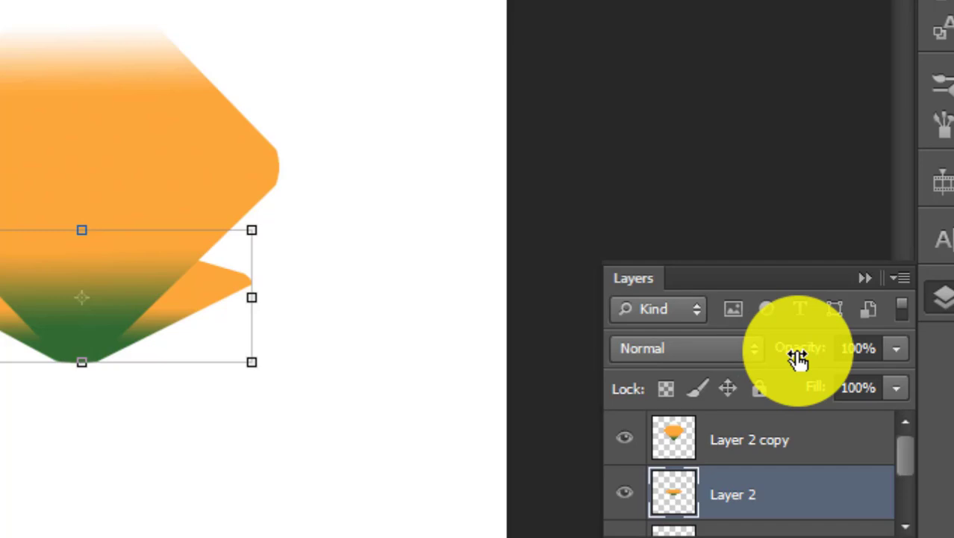
# Set the opacity of the flattened diamond on Layer 2 to 80%
pyautogui.moveTo(797, 359); pyautogui.dragTo(768, 359)
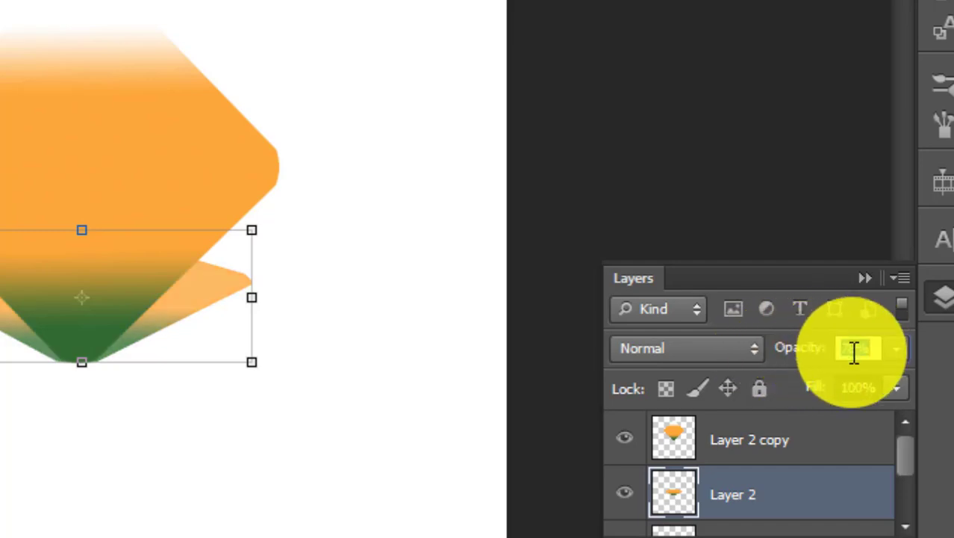
pyautogui.write('80')
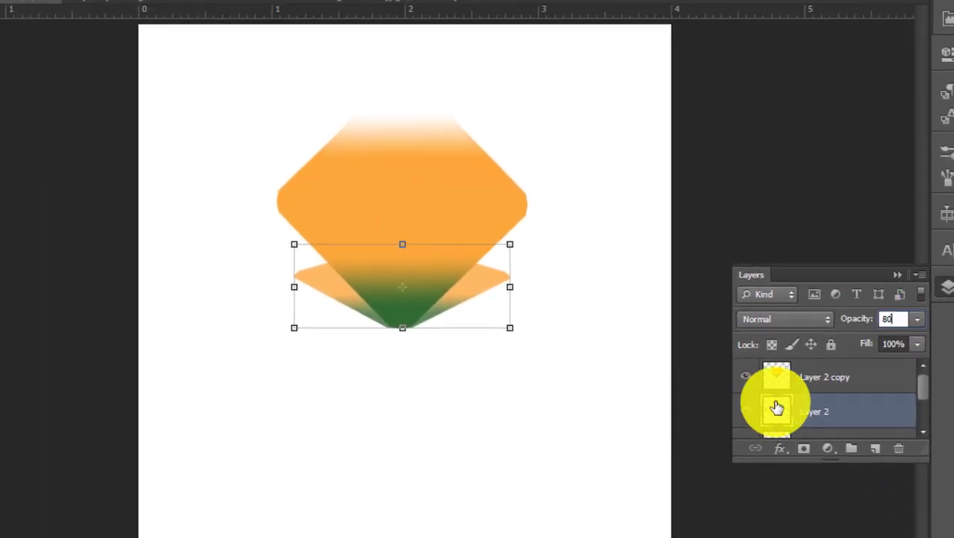
pyautogui.click(875, 385)
pyautogui.click(879, 409)
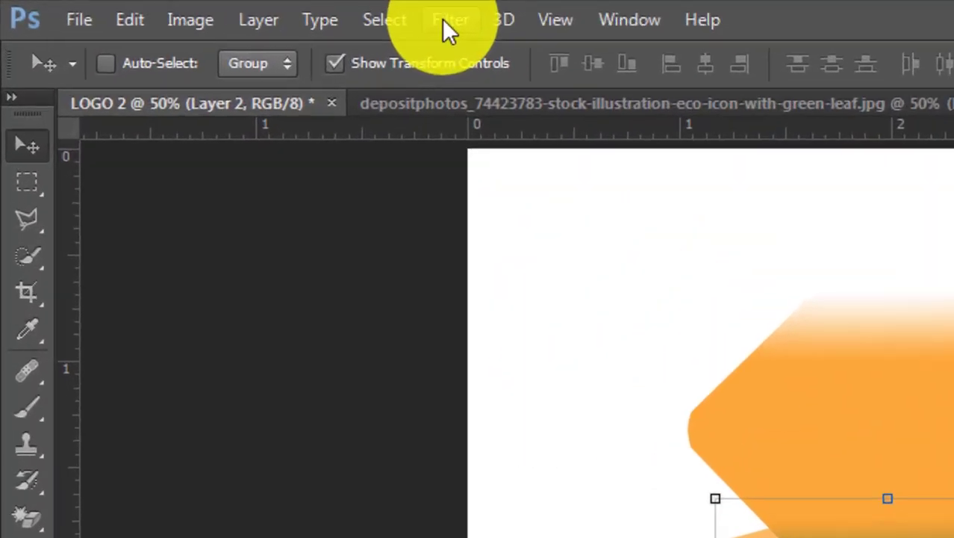
# Blur the flattened diamond on Layer 2 with a Gaussian Blur radius of 12.7 pixels, comparing it with the unblurred state before applying
pyautogui.click(250, 12)
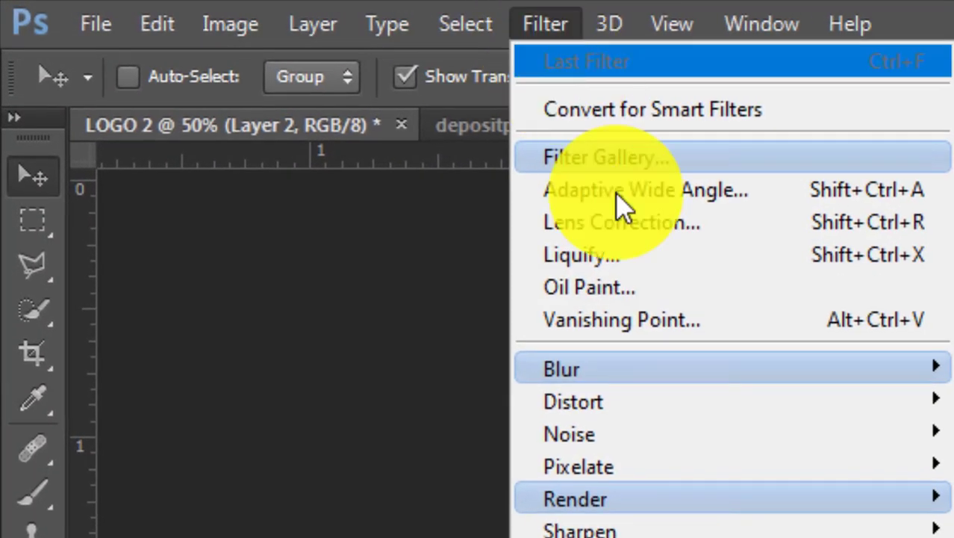
pyautogui.moveTo(605, 372)
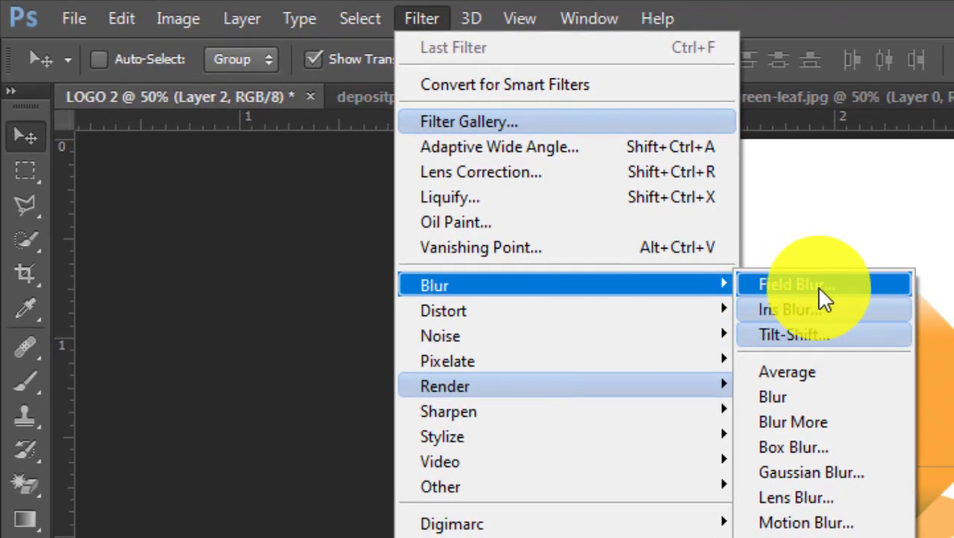
pyautogui.click(821, 474)
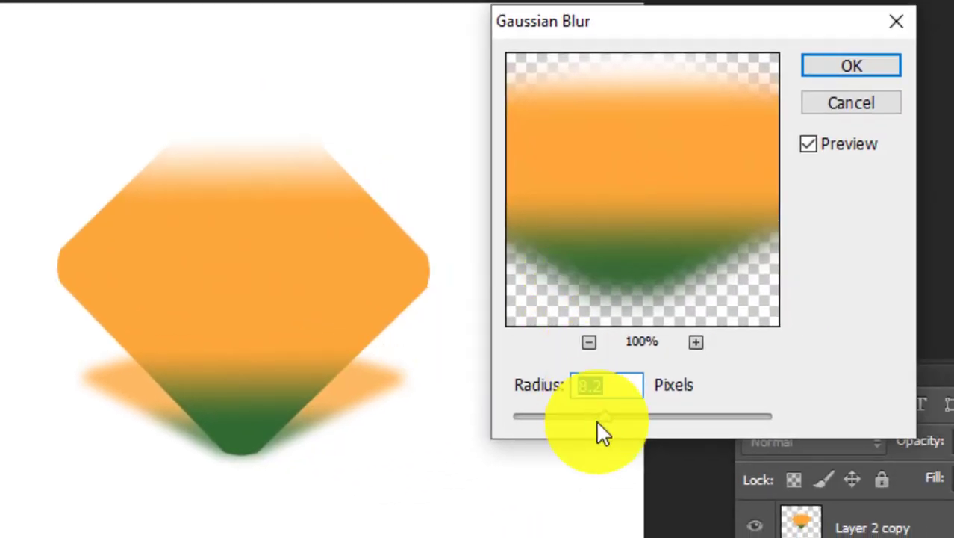
pyautogui.moveTo(660, 435); pyautogui.dragTo(860, 434)
pyautogui.moveTo(790, 409); pyautogui.dragTo(618, 415)
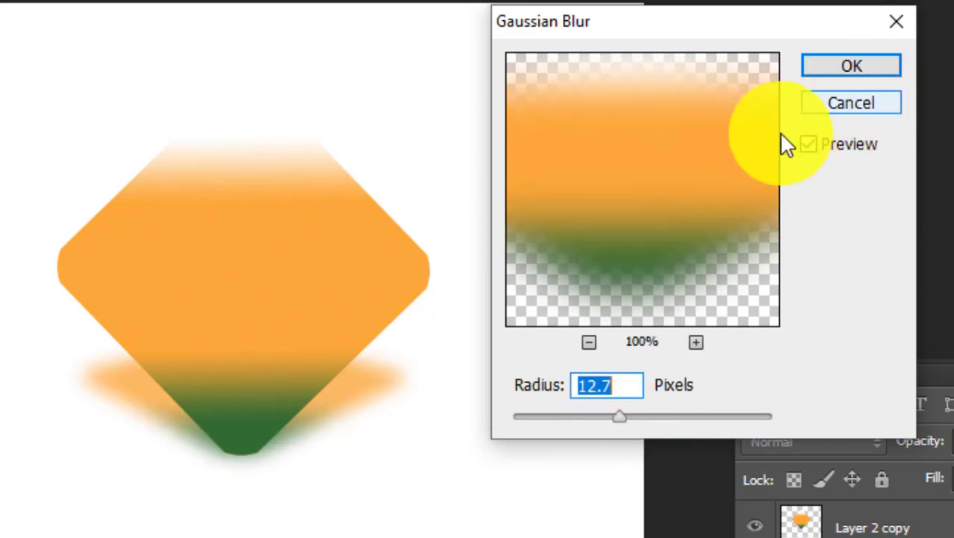
pyautogui.click(807, 144)
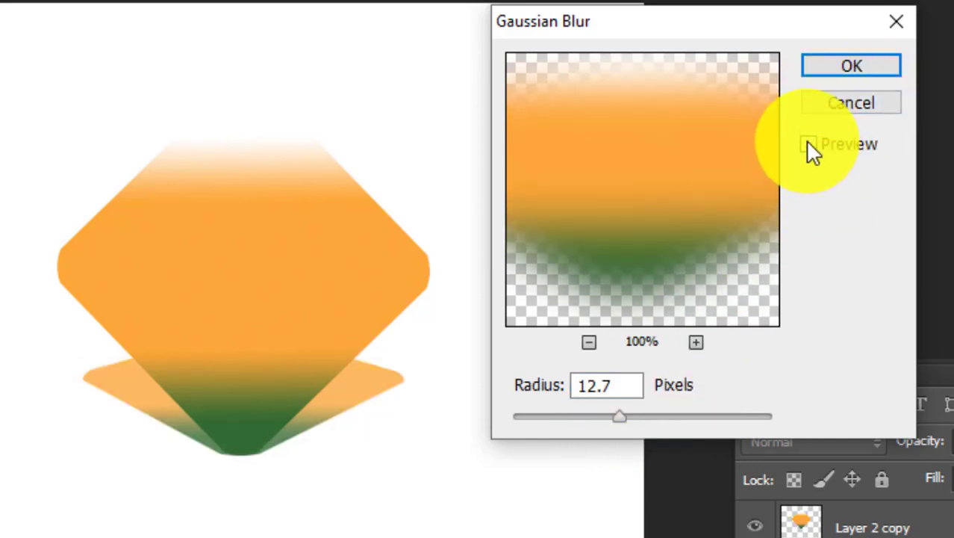
pyautogui.click(807, 143)
pyautogui.click(807, 149)
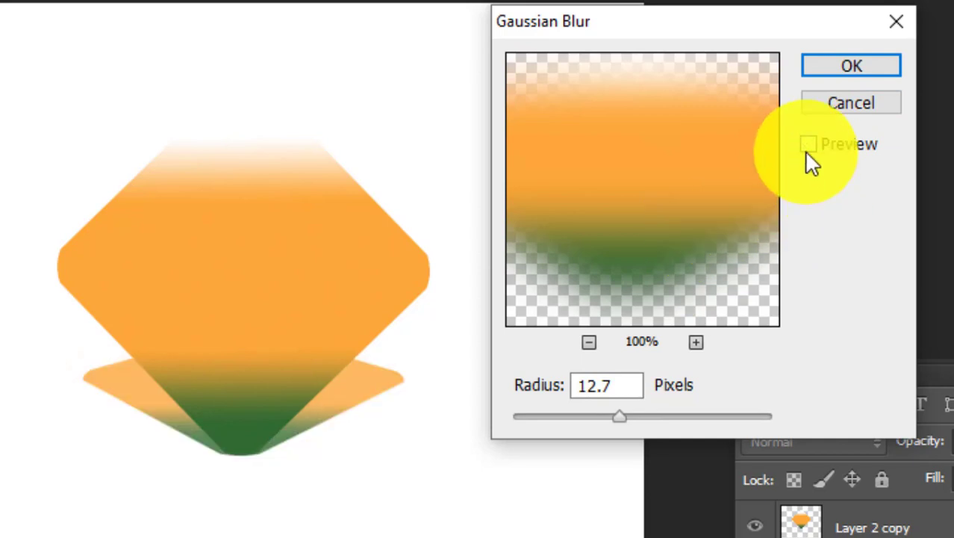
pyautogui.click(805, 148)
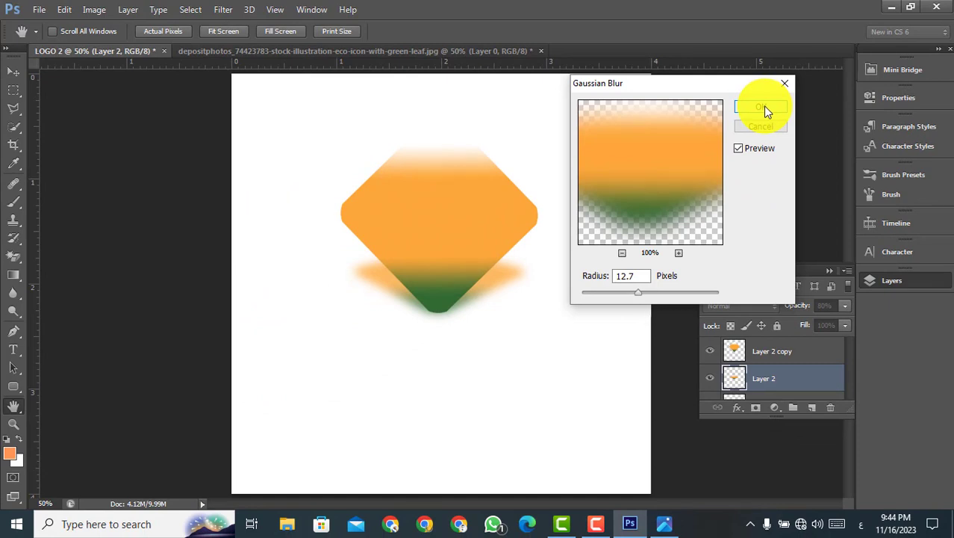
pyautogui.click(761, 108)
# Show the green leaves on Layer 1 and place that layer above Layer 2 copy in the stack
pyautogui.scroll(-2, 781, 388)
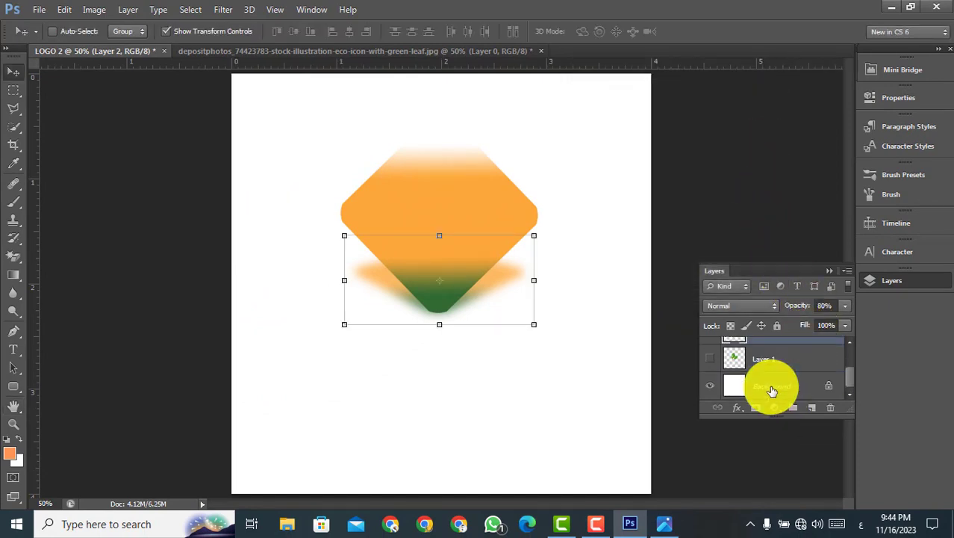
pyautogui.click(715, 375)
pyautogui.click(802, 359)
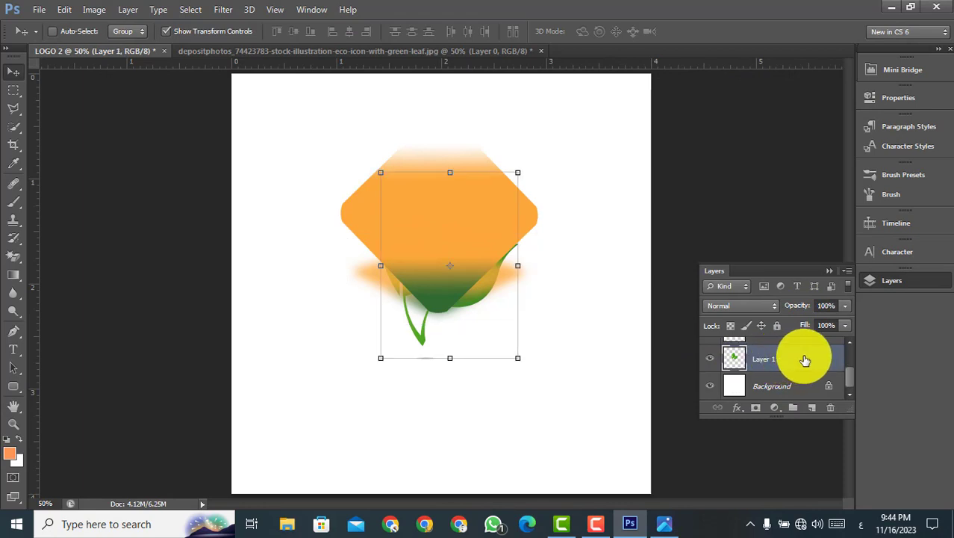
pyautogui.scroll(2, 804, 342)
pyautogui.moveTo(800, 342); pyautogui.dragTo(800, 337)
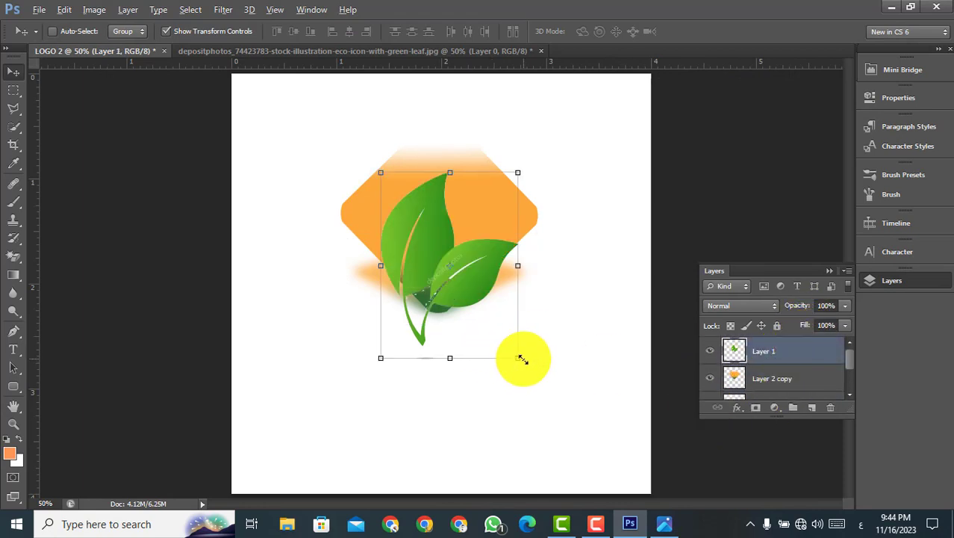
# Scale the leaves down proportionally and position them over the diamond with the stem ending in its green tip
pyautogui.moveTo(517, 358); pyautogui.dragTo(491, 322)
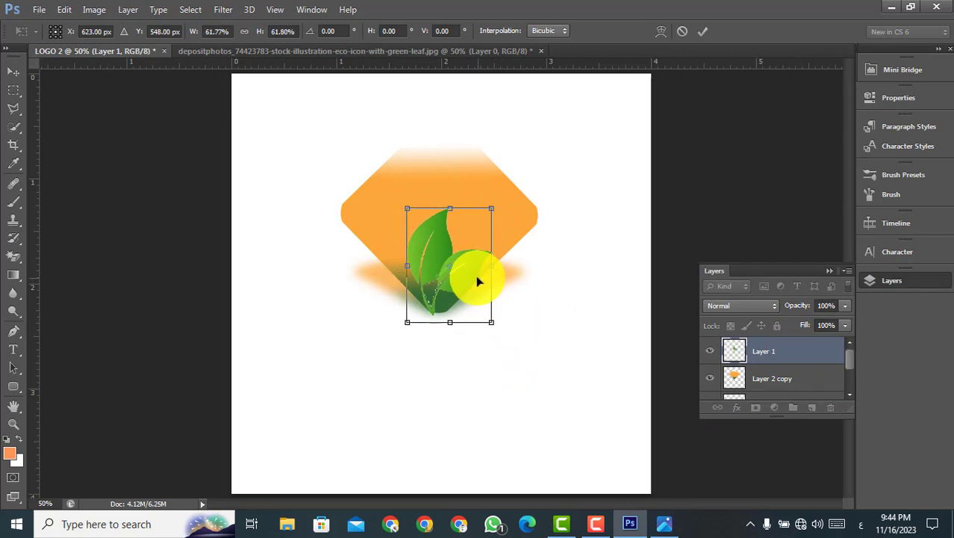
pyautogui.moveTo(477, 280); pyautogui.dragTo(501, 298)
pyautogui.press('Return')
# Erase white remnants from the smaller leaf's vein and between the stems on Layer 1 with the Magic Eraser
pyautogui.moveTo(777, 377); pyautogui.dragTo(782, 358)
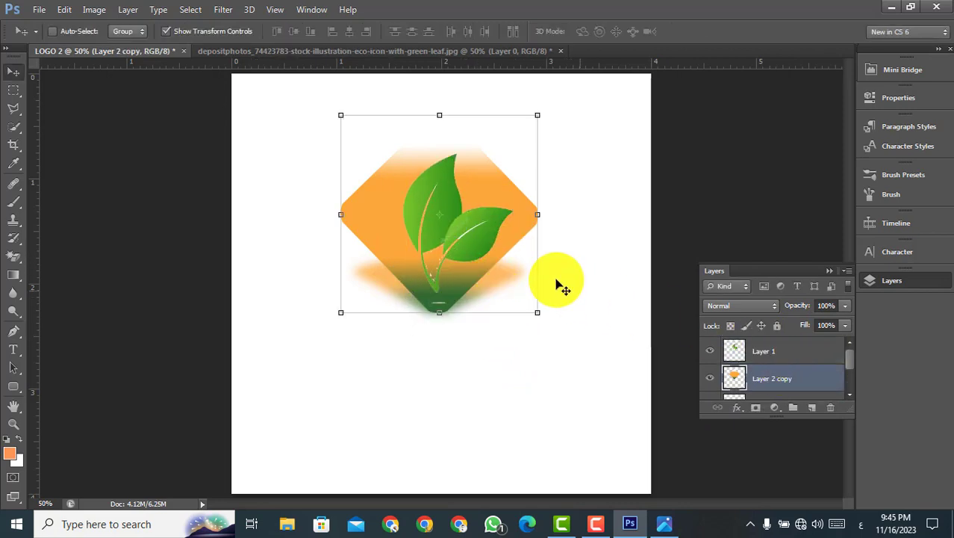
pyautogui.click(762, 351)
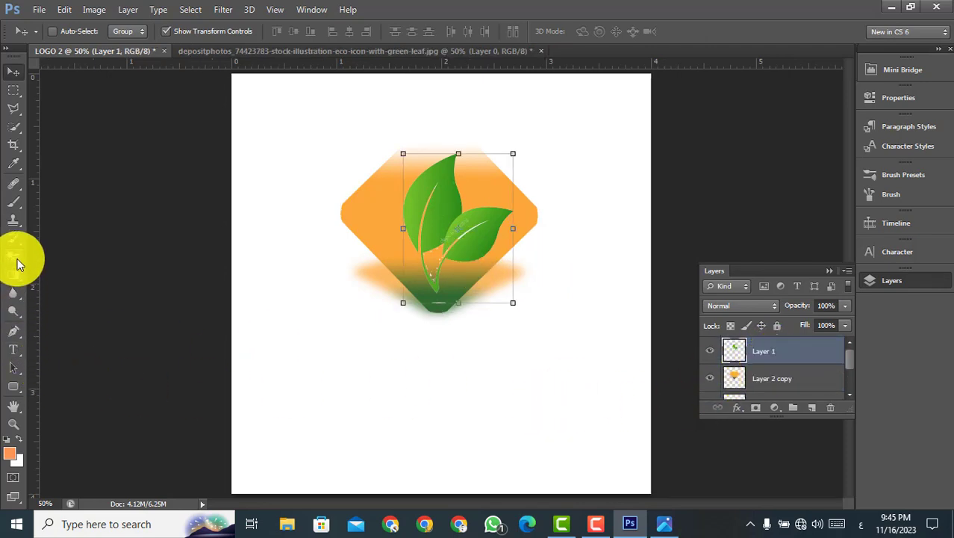
pyautogui.click(13, 256)
pyautogui.scroll(3, 465, 255)
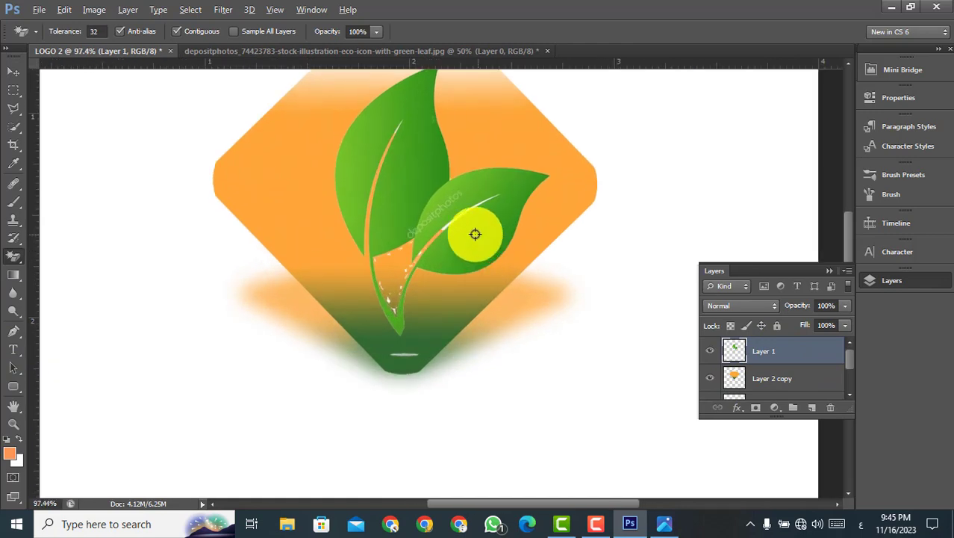
pyautogui.scroll(2, 475, 233)
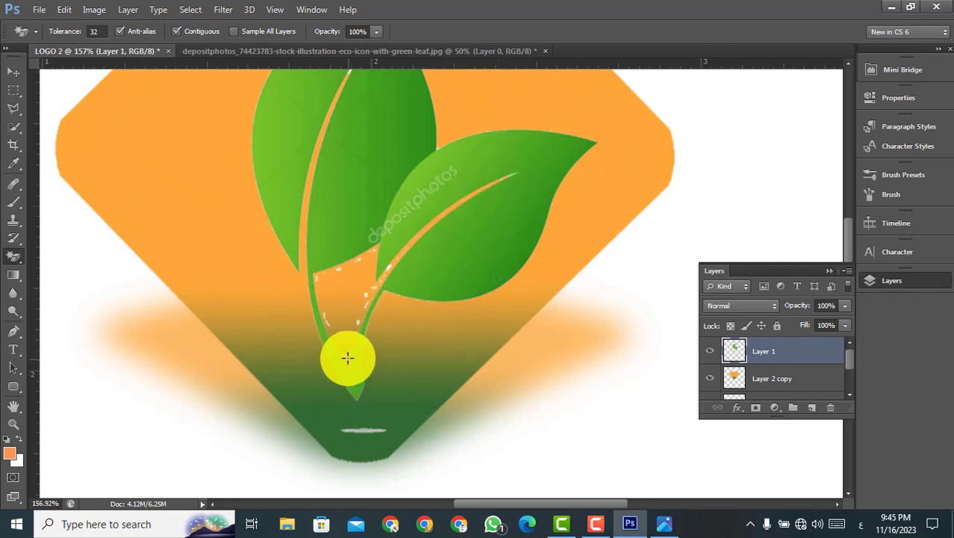
pyautogui.scroll(-3, 403, 403)
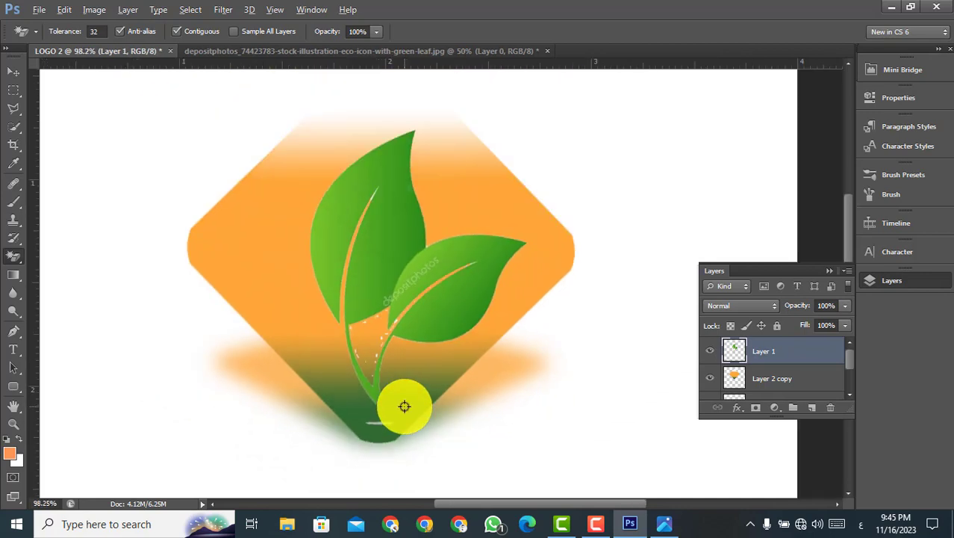
pyautogui.scroll(-1, 407, 405)
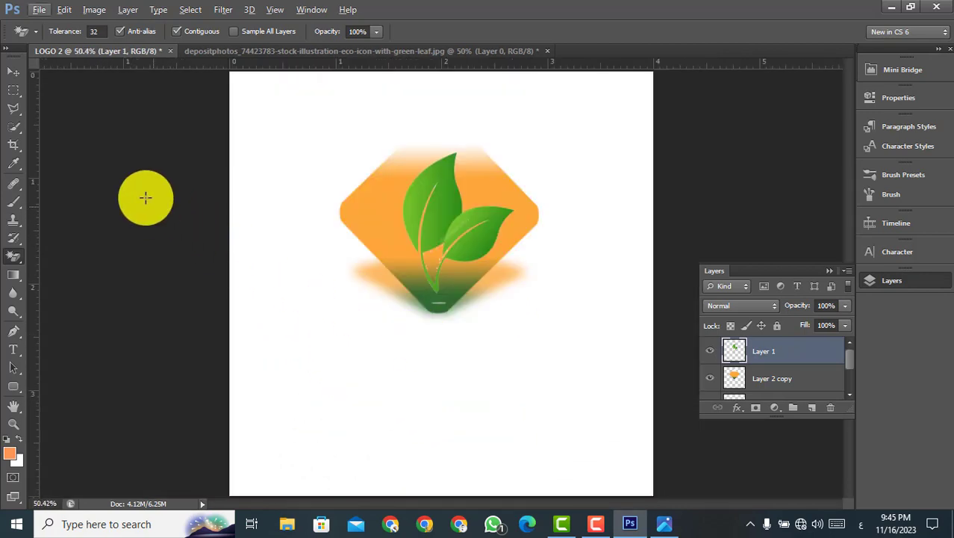
# Add green, centred text reading "مدرسة العلوم" and "الأساسية والثانوية" on two lines, and position it centred below the diamond
pyautogui.click(16, 73)
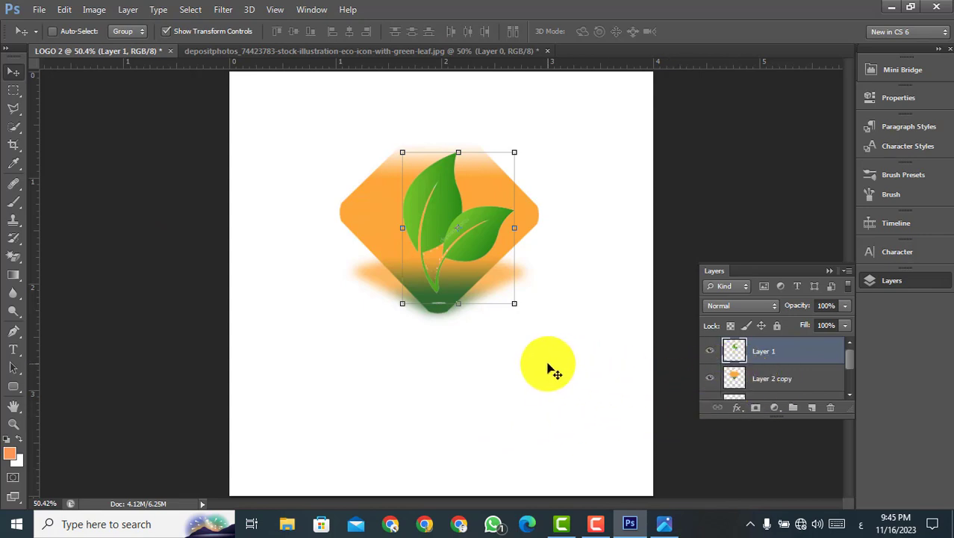
pyautogui.click(11, 349)
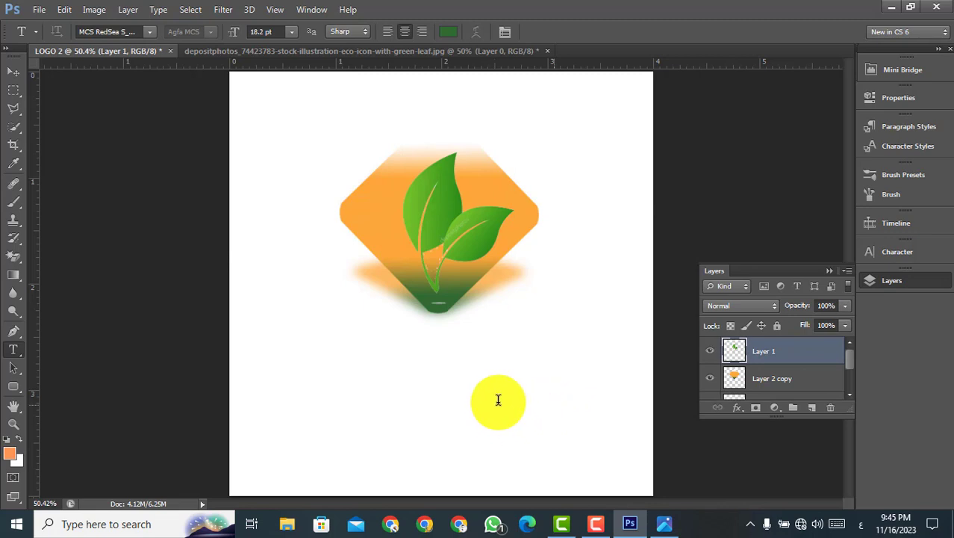
pyautogui.click(517, 357)
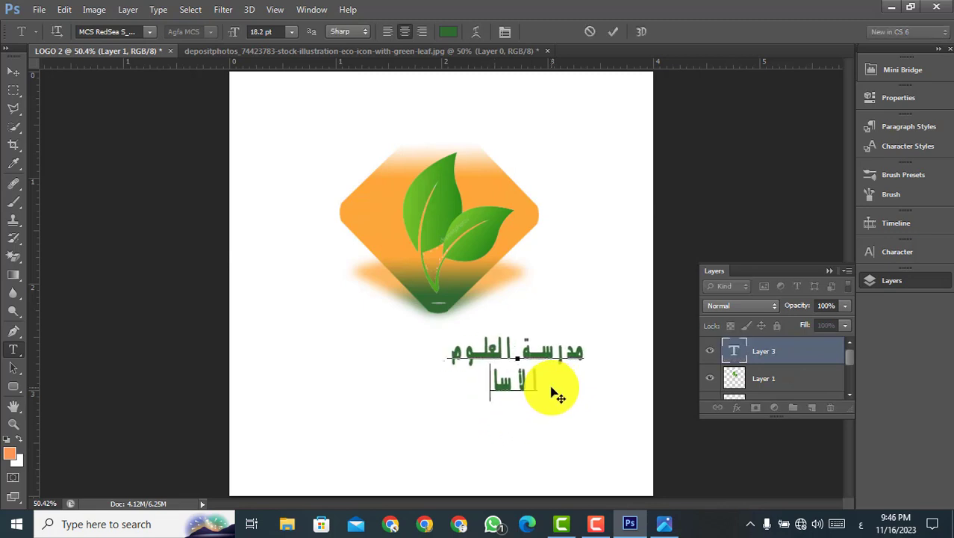
pyautogui.write('انوية')
pyautogui.moveTo(545, 432); pyautogui.dragTo(483, 424)
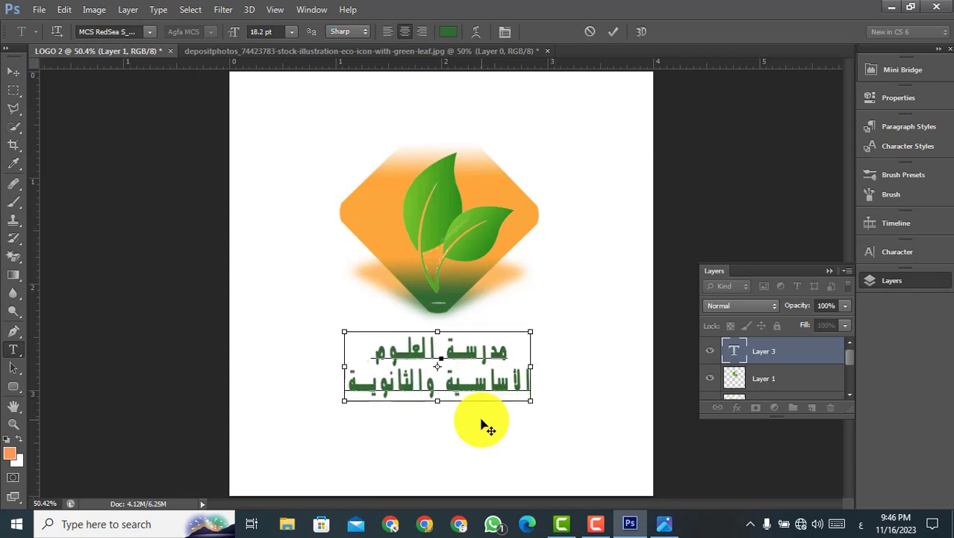
# Set the font size of both Arabic text lines to 25.2 pt
pyautogui.hotkey('ctrl', 'a')
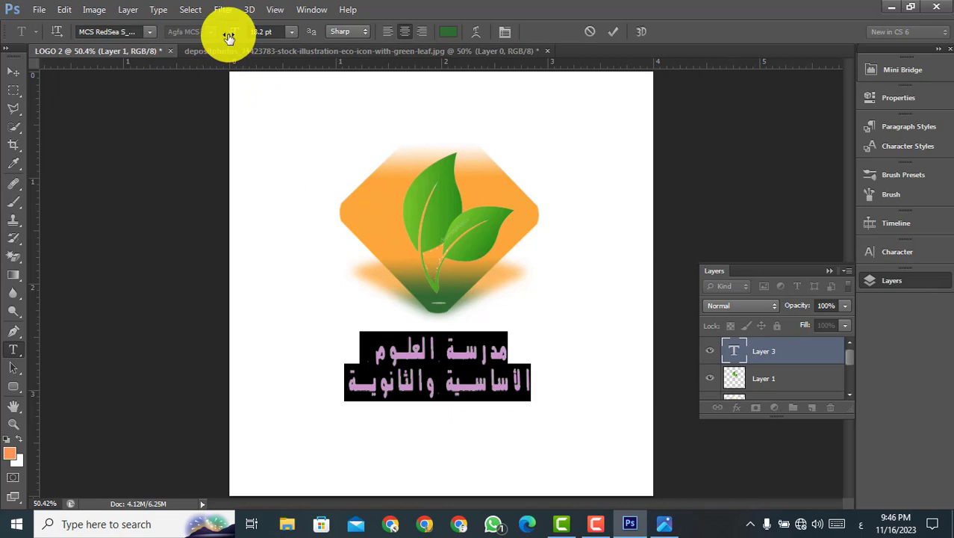
pyautogui.moveTo(229, 37); pyautogui.dragTo(233, 36)
pyautogui.click(405, 357)
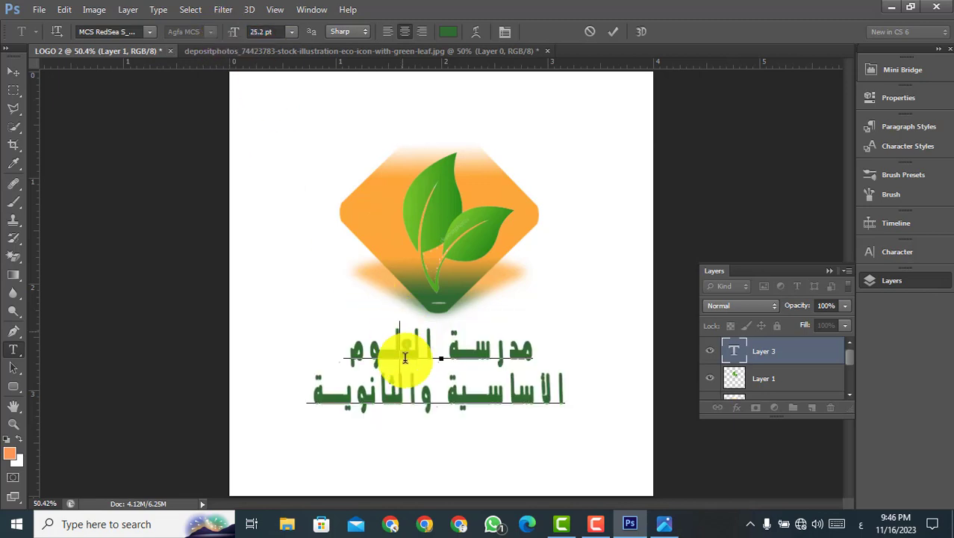
# Recolour the second text line "الأساسية والثانوية" orange with hue 34° and saturation 94%, and commit the text
pyautogui.doubleClick(429, 351)
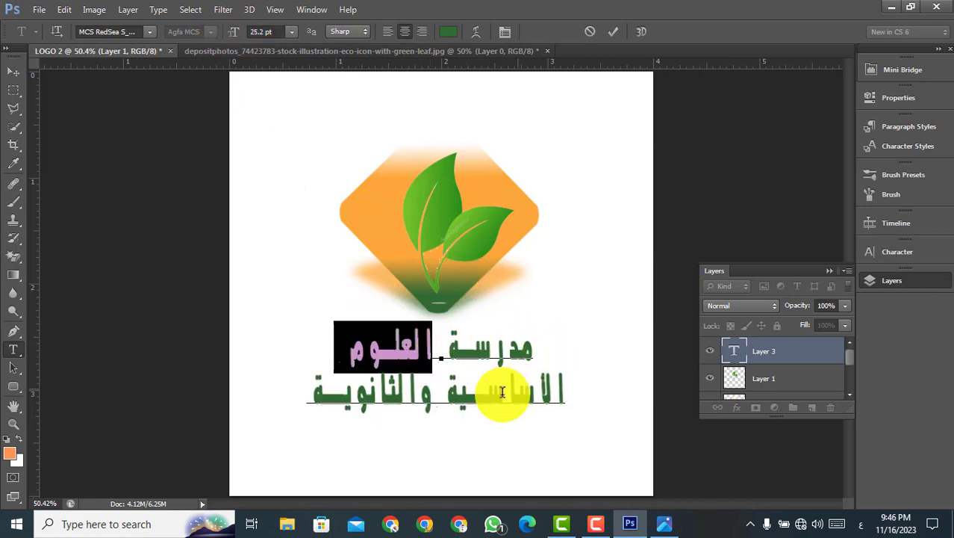
pyautogui.click(486, 403)
pyautogui.doubleClick(489, 403)
pyautogui.click(492, 398)
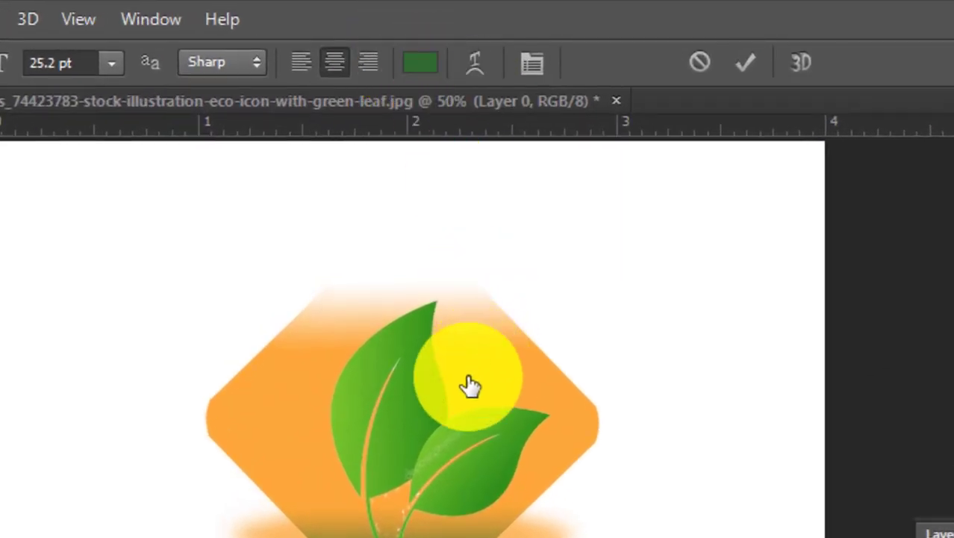
pyautogui.click(420, 63)
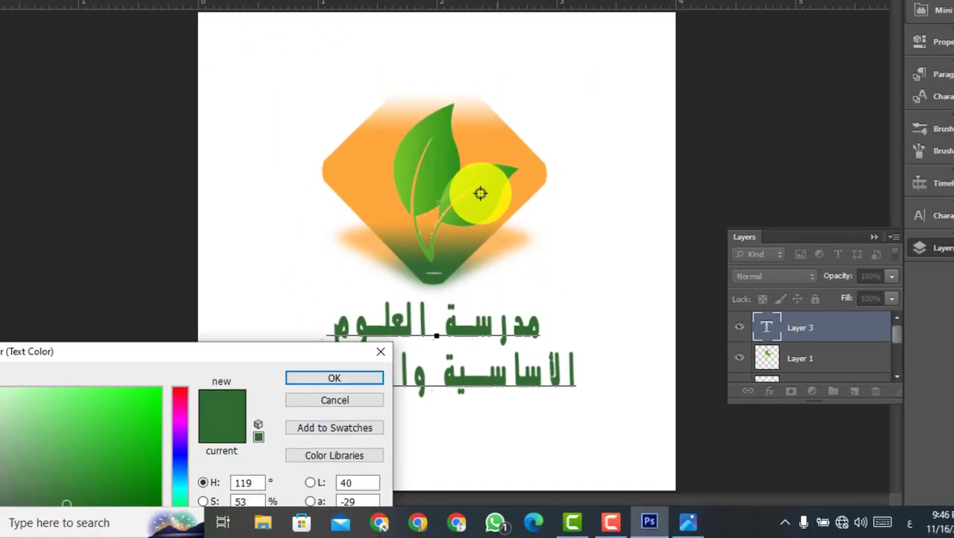
pyautogui.click(489, 138)
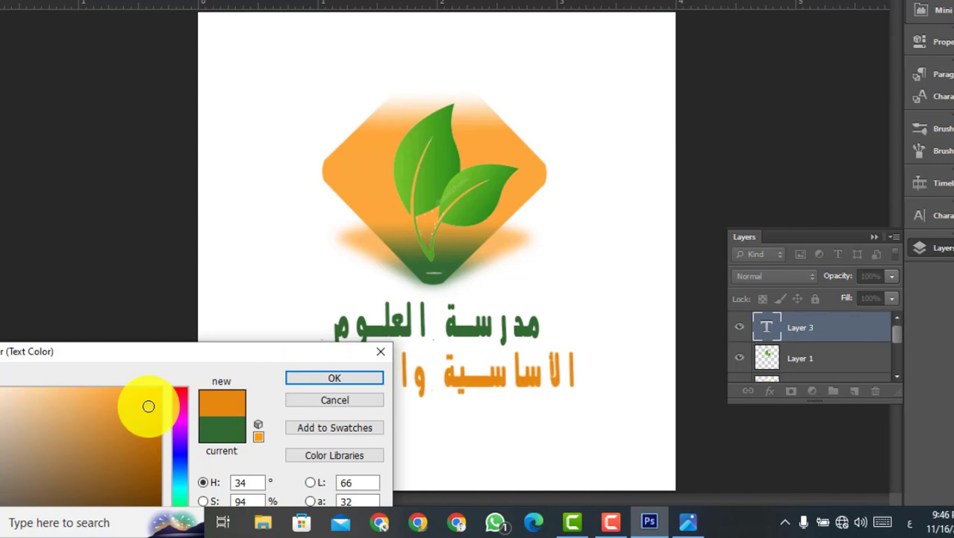
pyautogui.click(301, 383)
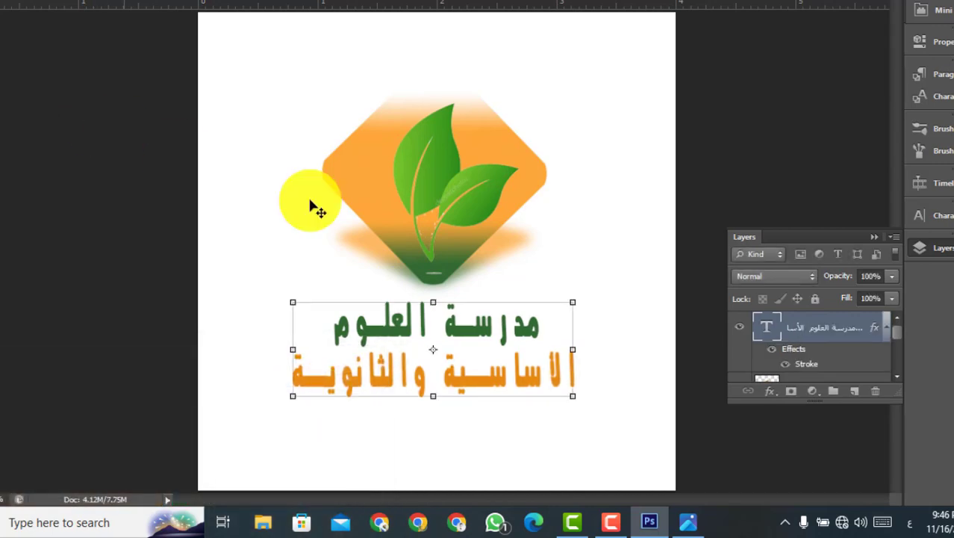
# Hide the white background layer so the logo sits on transparency
pyautogui.press('super')
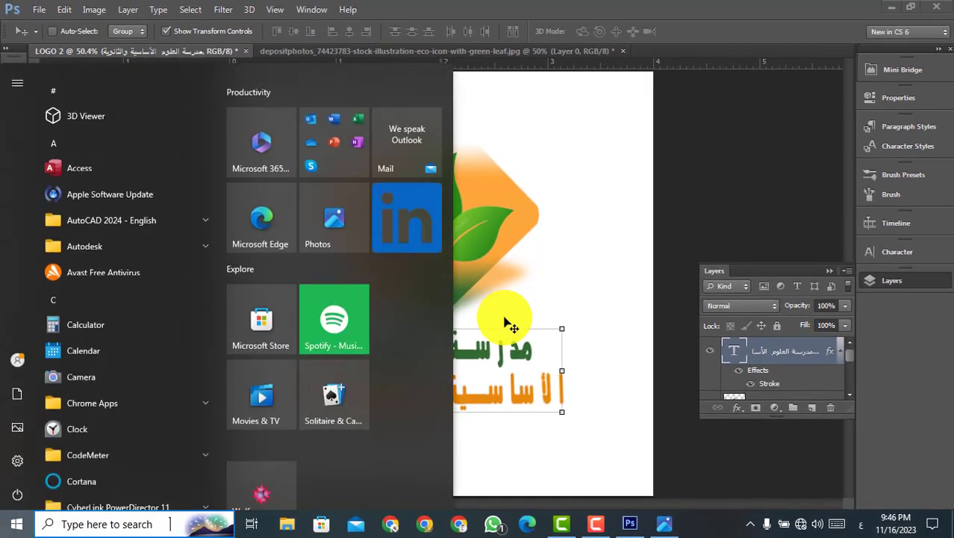
pyautogui.press('super')
pyautogui.scroll(-2, 523, 314)
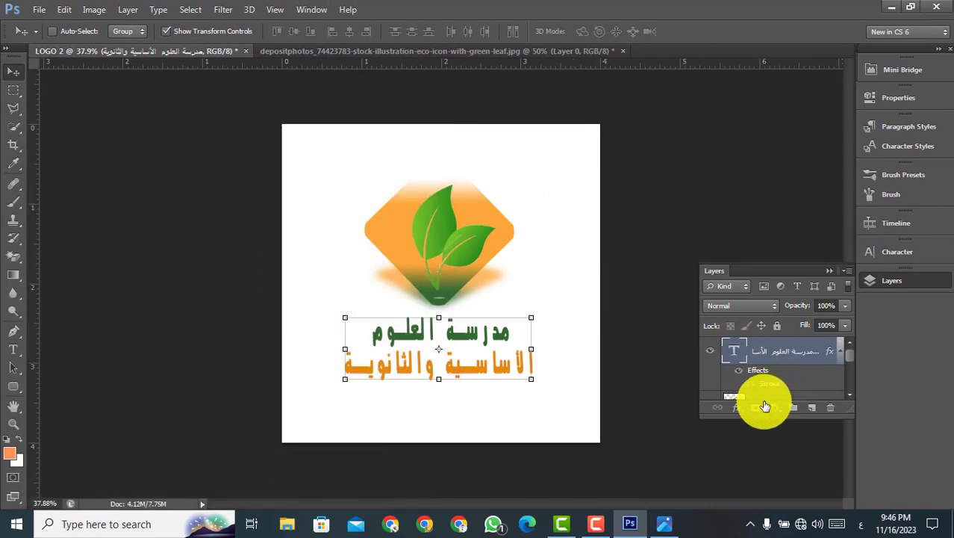
pyautogui.scroll(-3, 735, 374)
pyautogui.click(714, 387)
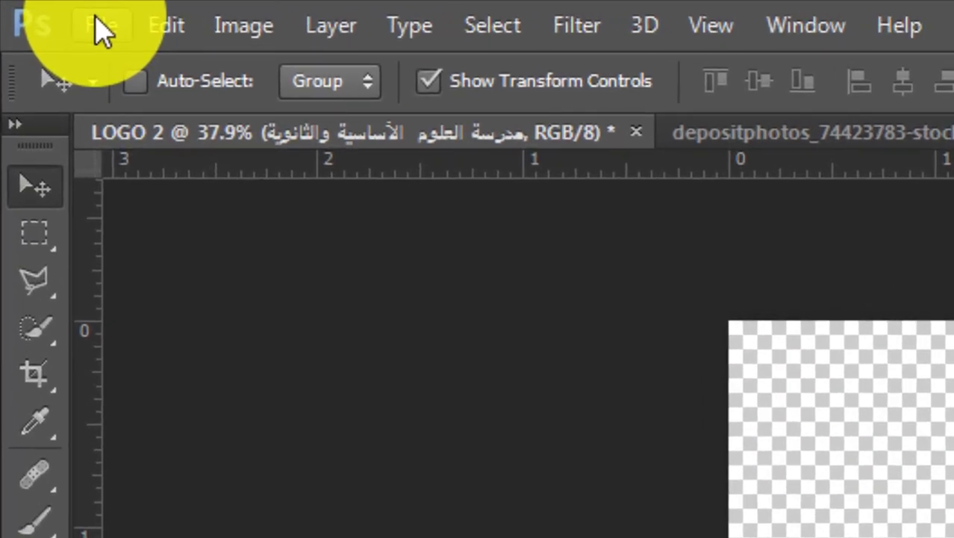
# Save the logo to the Desktop as LOGO 2.png in PNG format with Smallest / Slow compression and no interlacing
pyautogui.click(103, 29)
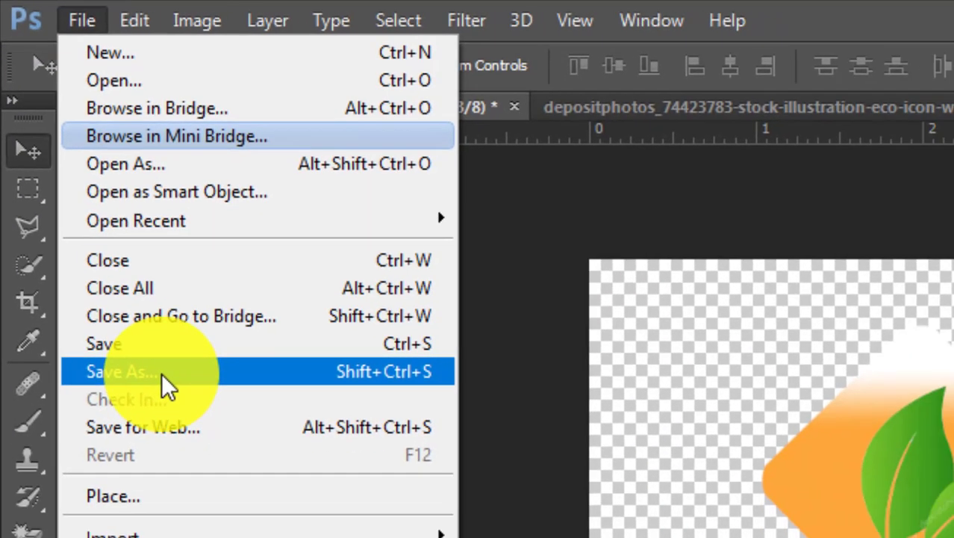
pyautogui.click(158, 460)
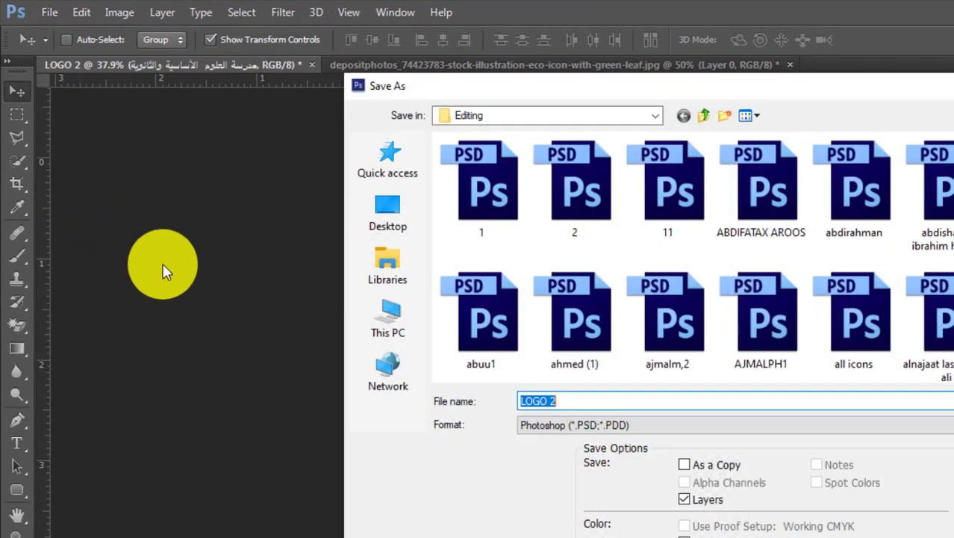
pyautogui.click(536, 426)
pyautogui.click(550, 442)
pyautogui.click(387, 217)
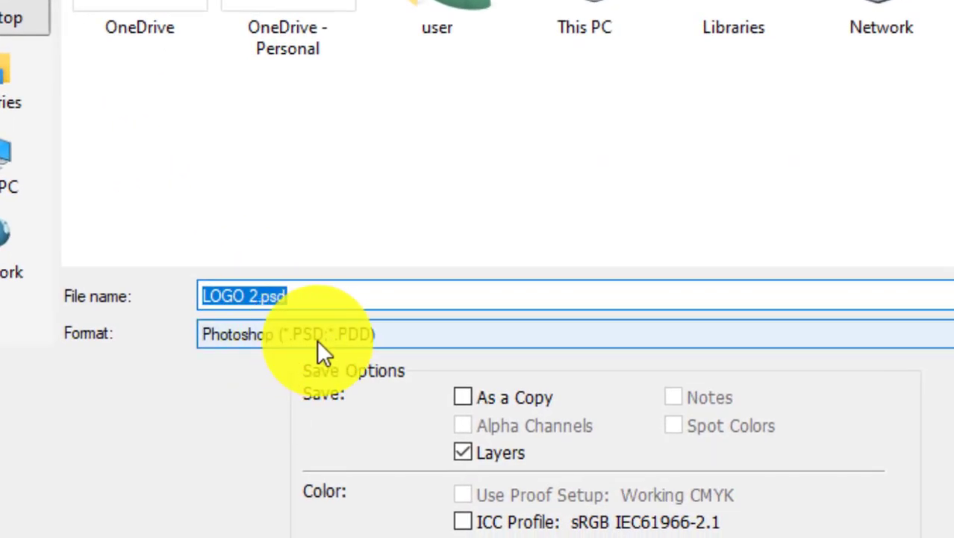
pyautogui.click(377, 294)
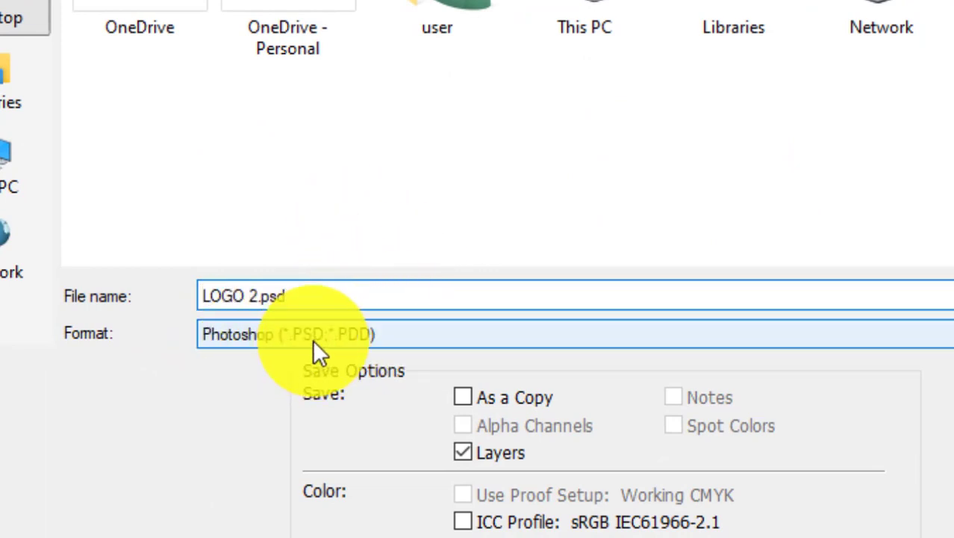
pyautogui.click(372, 333)
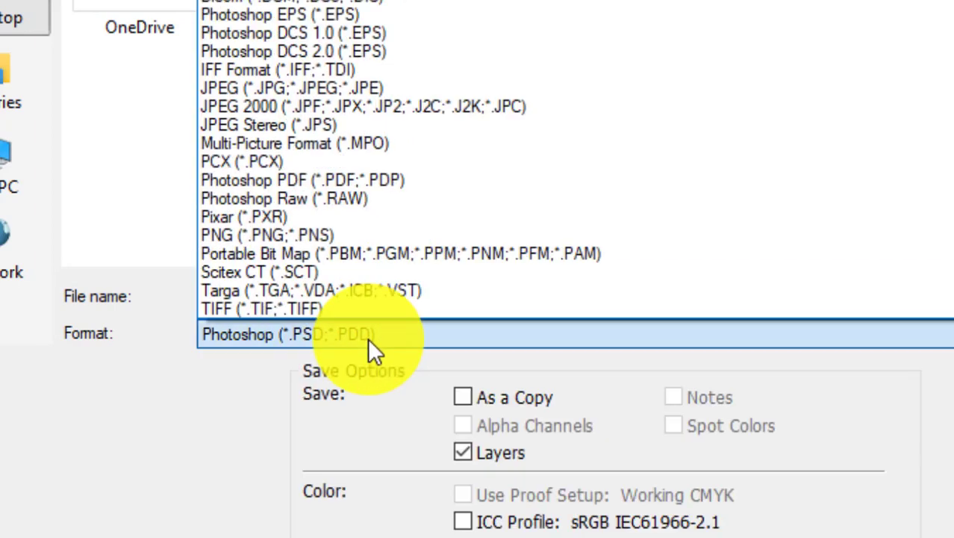
pyautogui.click(319, 237)
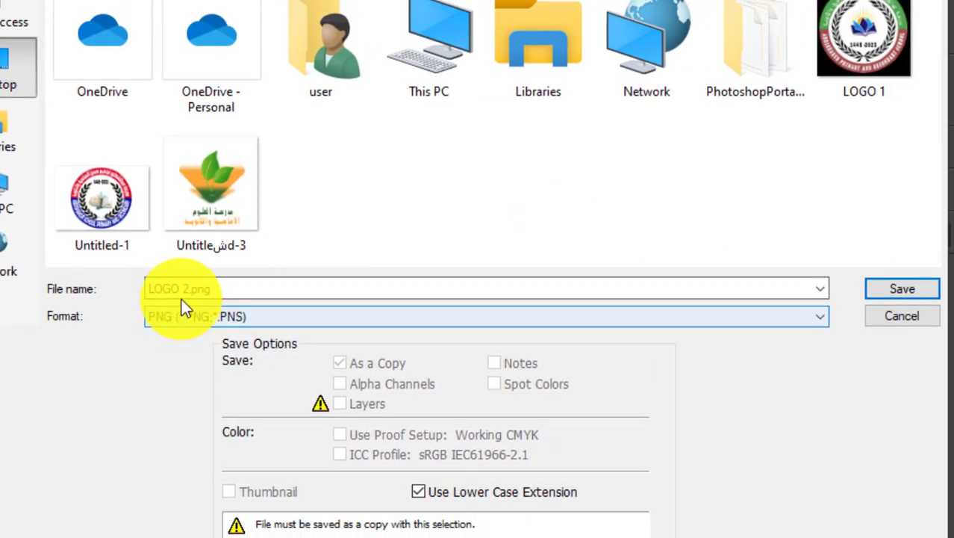
pyautogui.click(914, 293)
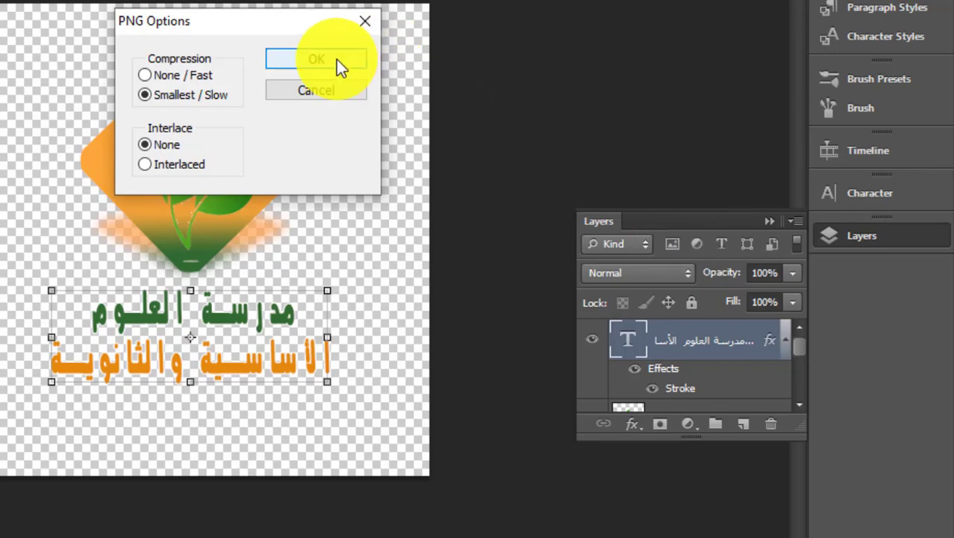
pyautogui.click(336, 62)
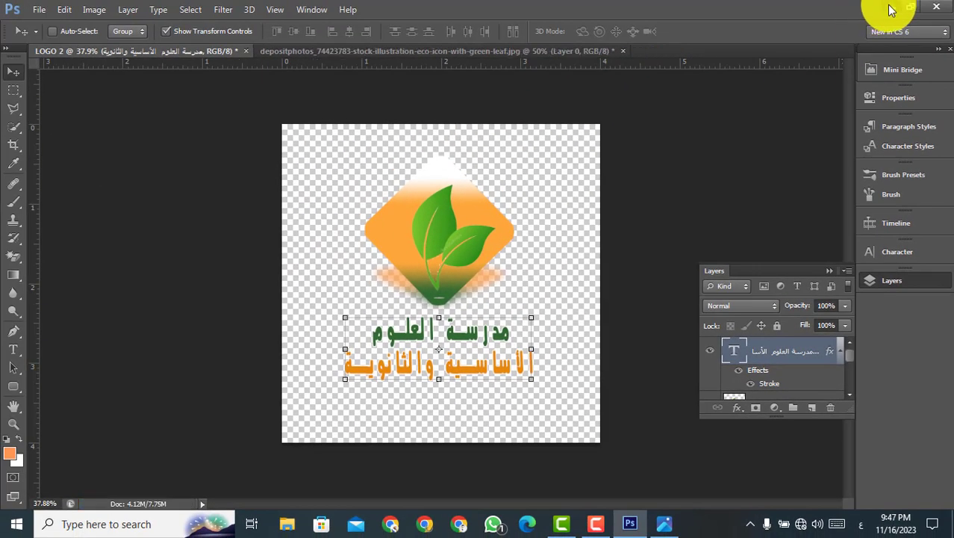
# Switch to the desktop and view the exported LOGO 2 image in Photos side by side with the original logo
pyautogui.click(891, 9)
pyautogui.moveTo(279, 43); pyautogui.dragTo(805, 39)
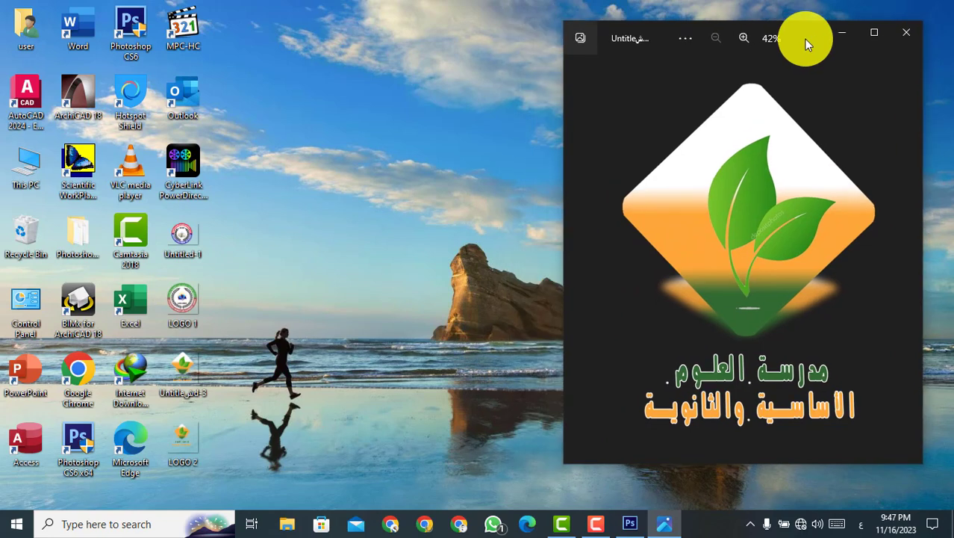
pyautogui.doubleClick(198, 430)
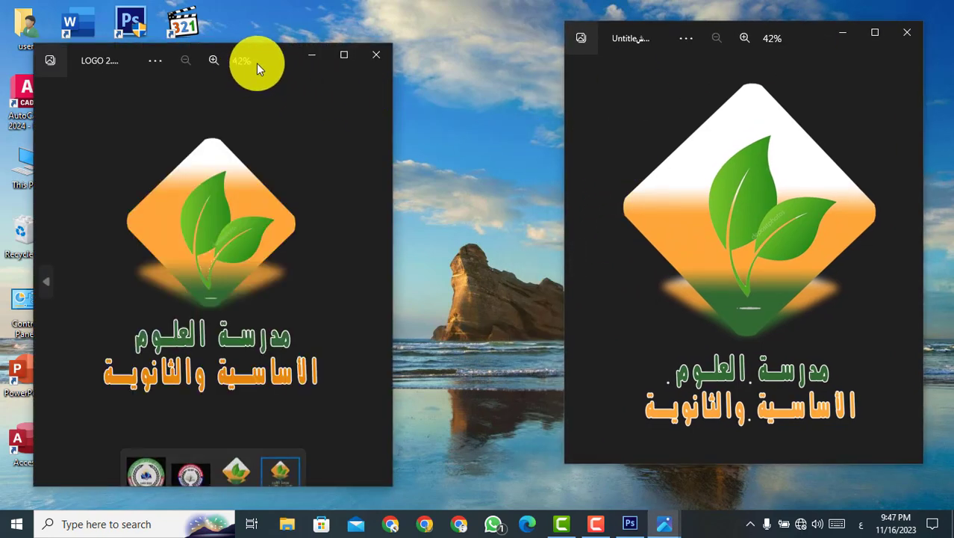
pyautogui.moveTo(258, 66); pyautogui.dragTo(441, 33)
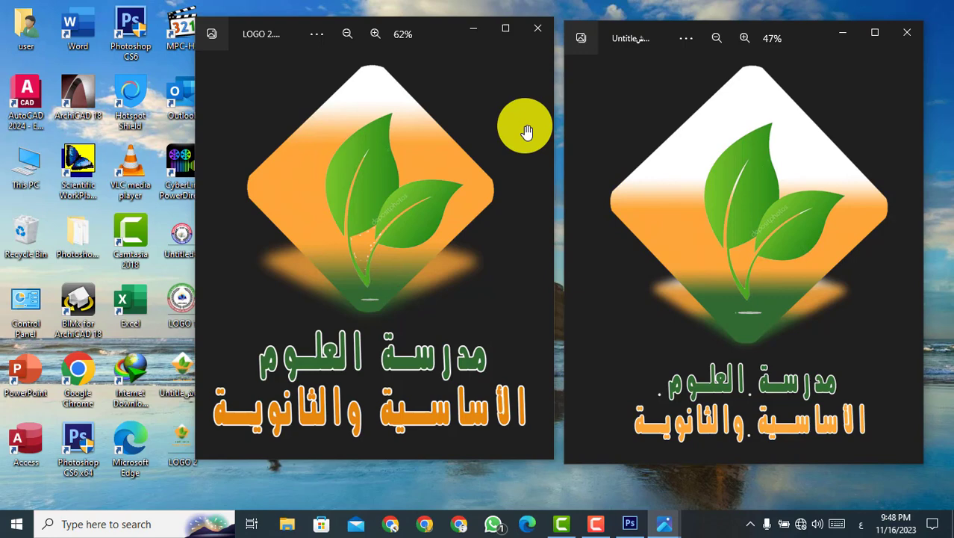
# Close the LOGO 2 image and view LOGO 1 from the desktop beside the original leaf logo
pyautogui.click(535, 28)
pyautogui.scroll(-1, 816, 267)
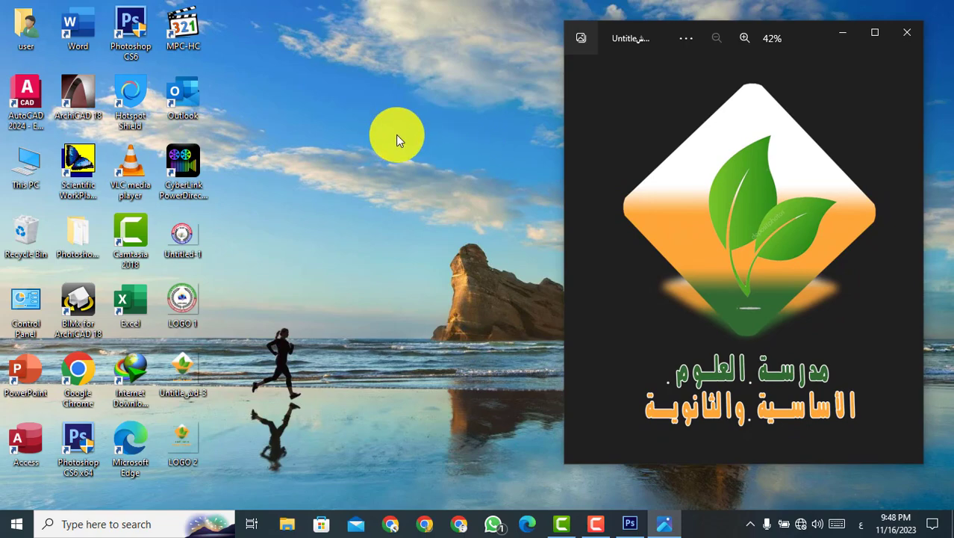
pyautogui.doubleClick(183, 295)
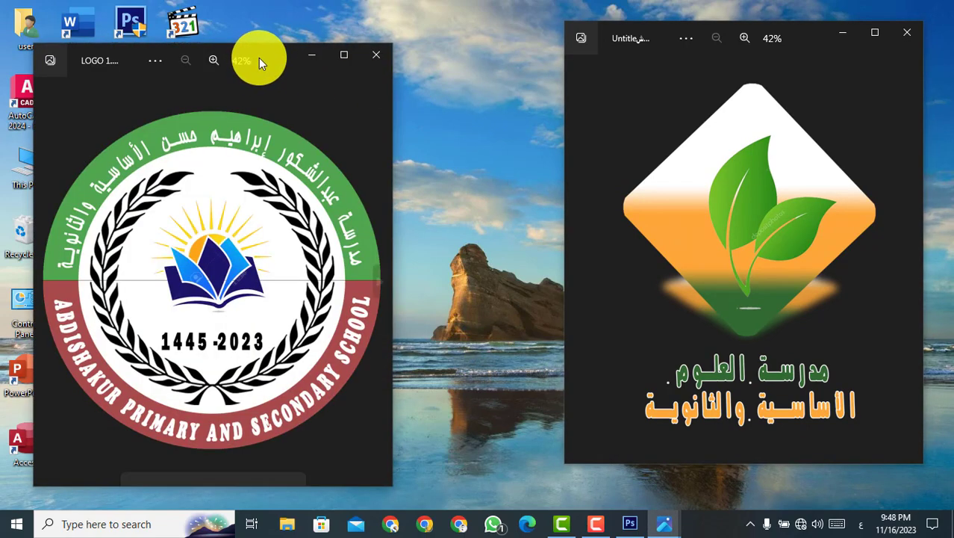
pyautogui.moveTo(259, 58); pyautogui.dragTo(403, 24)
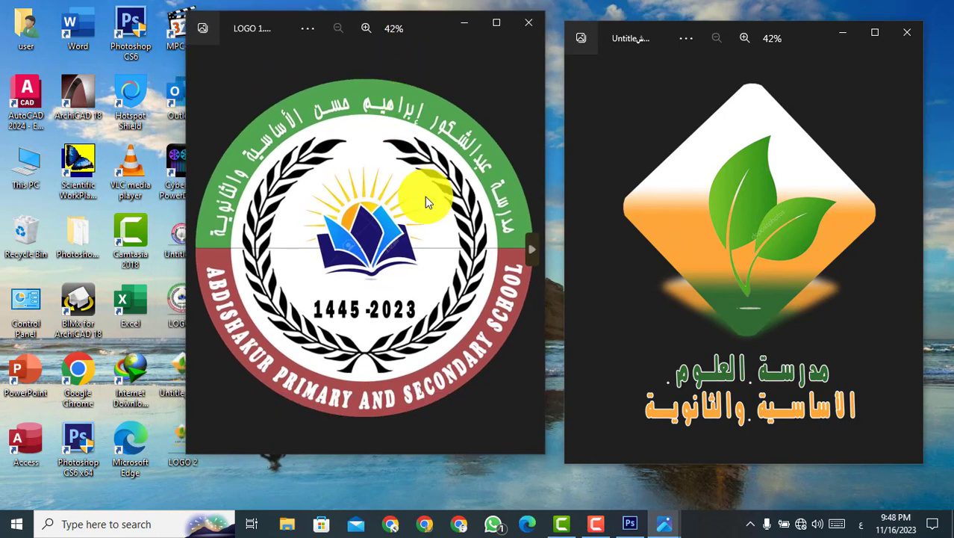